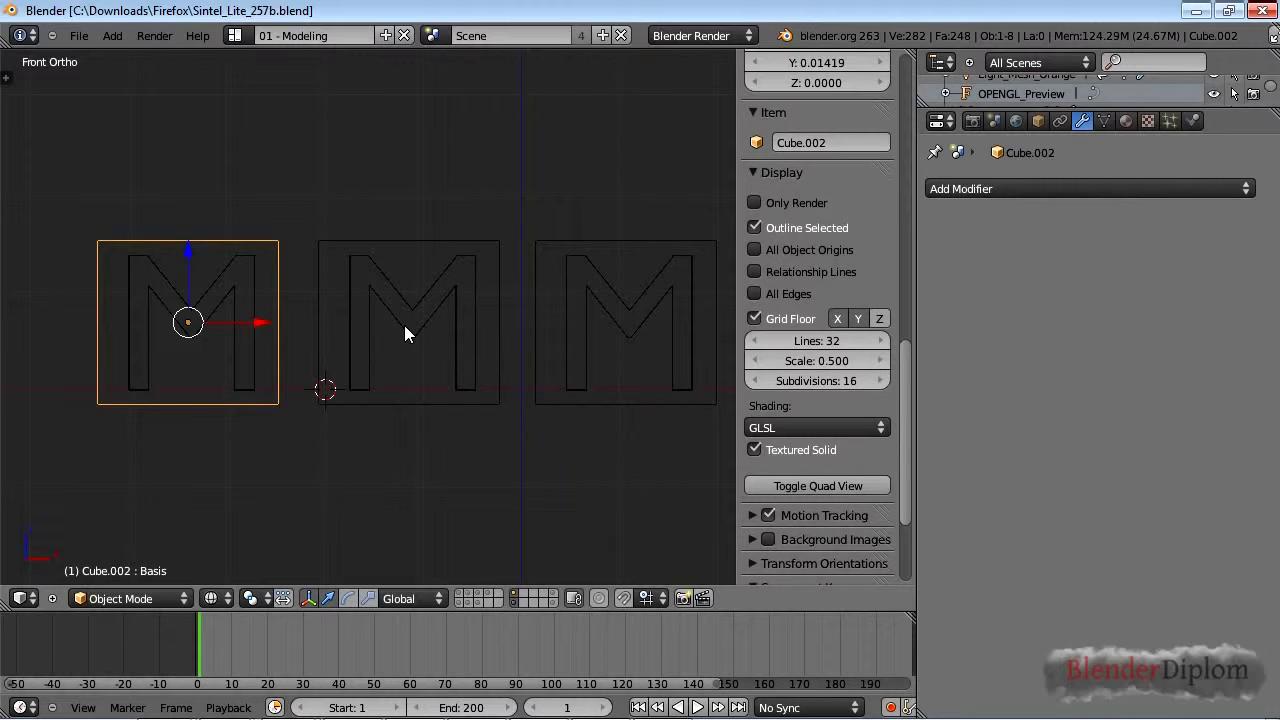
Step: Select the left M letter (Text.003)
{"action": "right_click", "coordinate": [251, 310]}
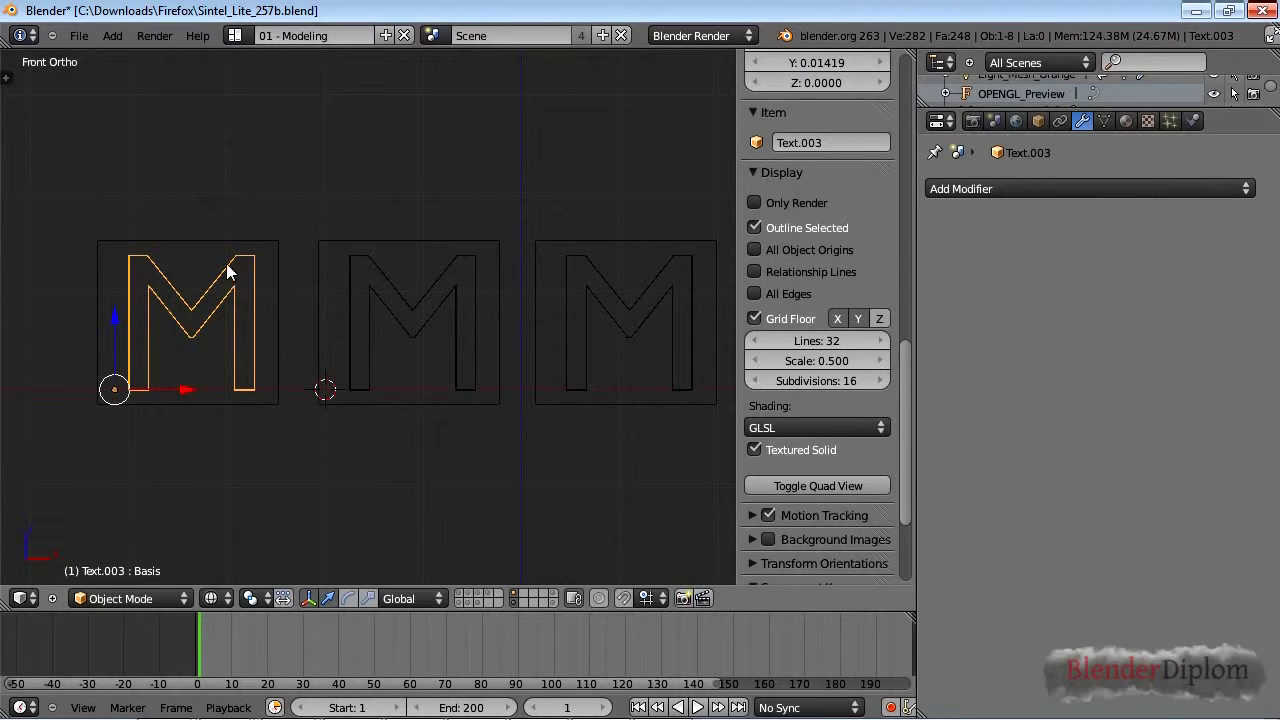
Step: Add a Mesh Deform modifier to the left M with Cube.002 as its cage object
{"action": "left_click", "coordinate": [928, 195]}
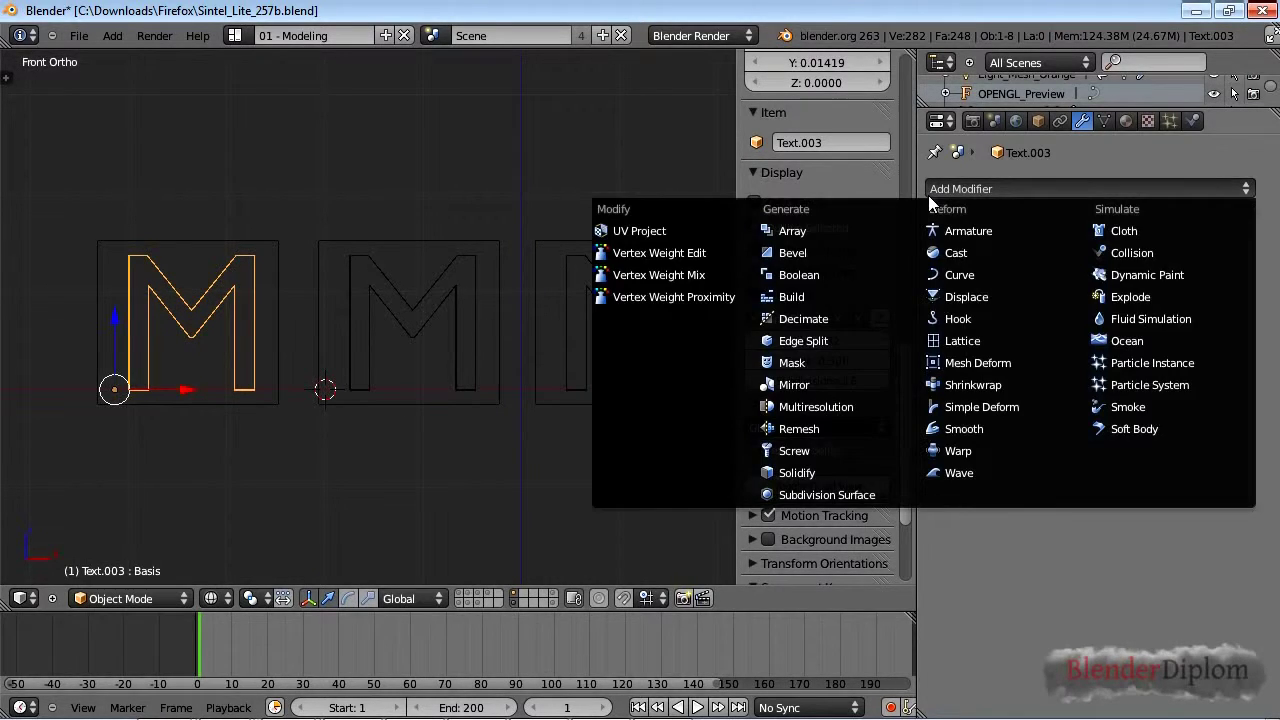
{"action": "left_click", "coordinate": [975, 357]}
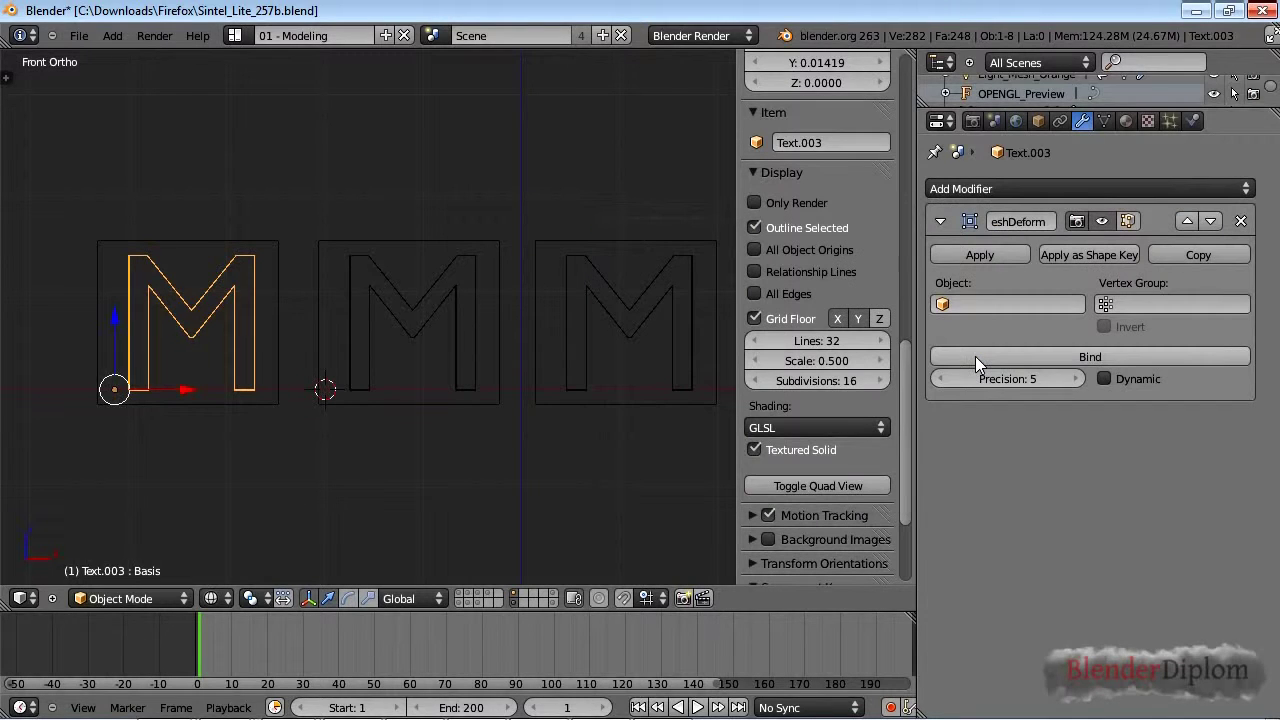
{"action": "left_click", "coordinate": [976, 307]}
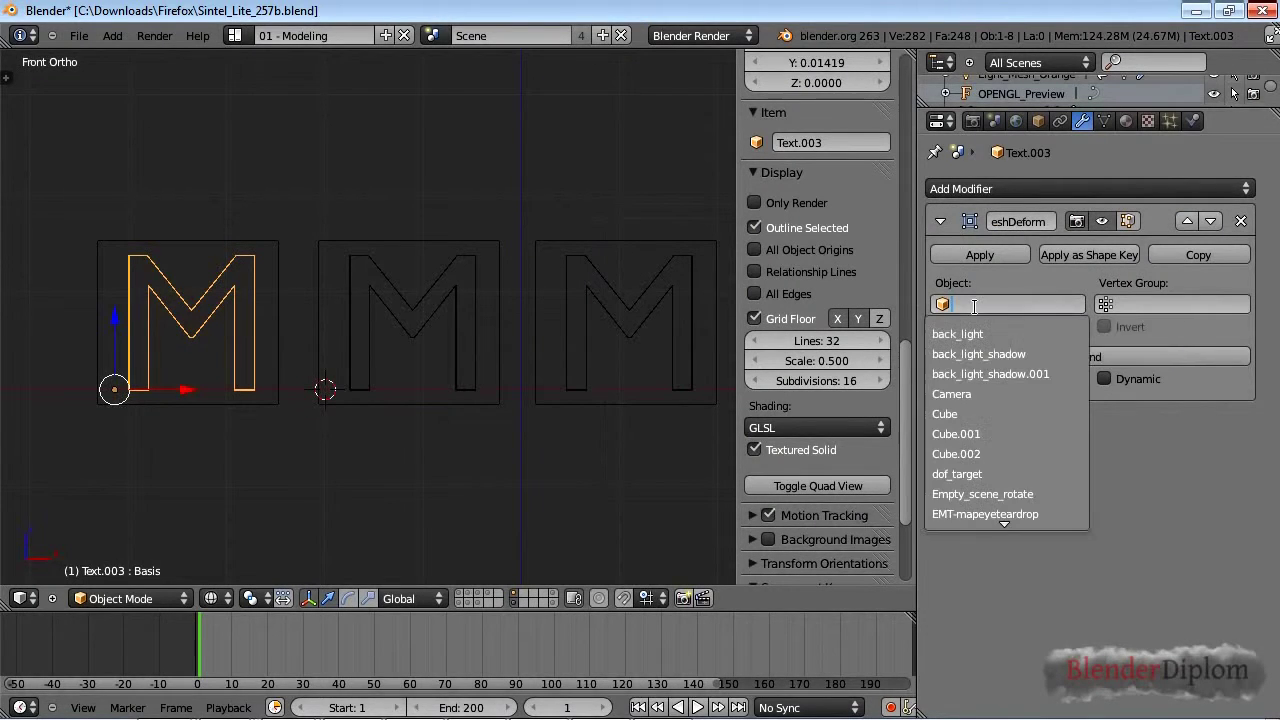
{"action": "left_click", "coordinate": [1005, 456]}
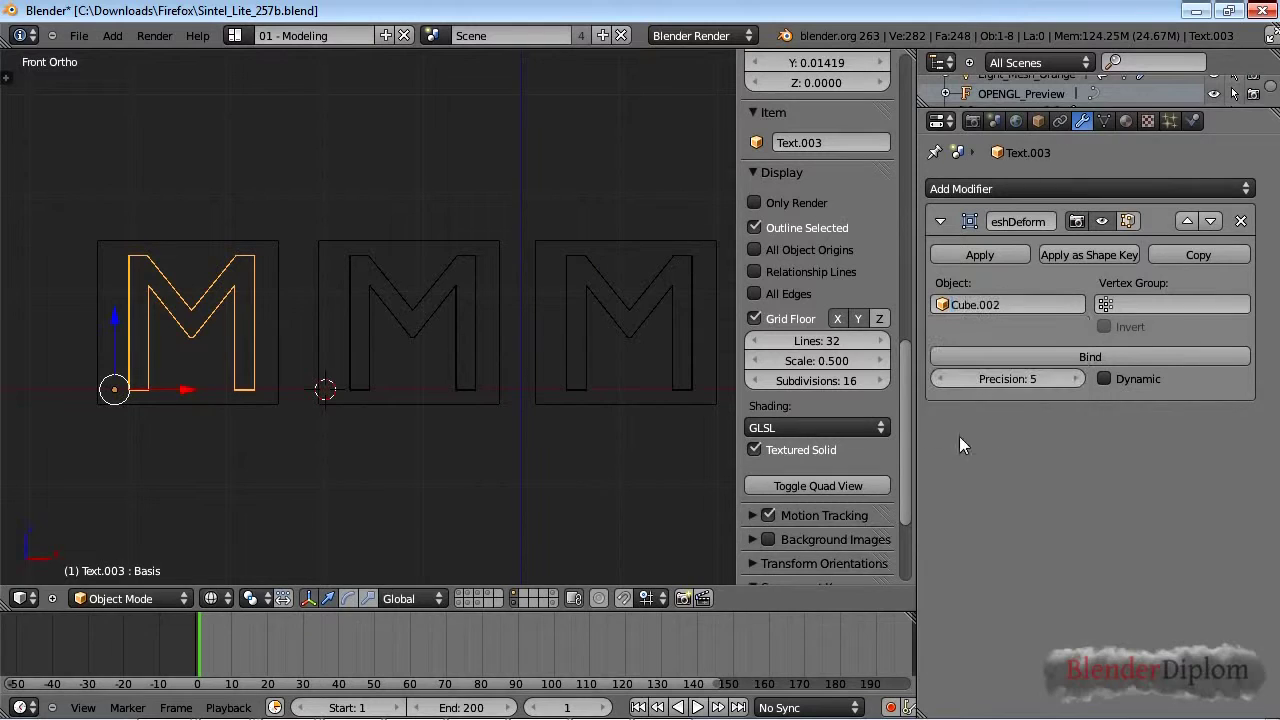
Step: Test-grab the top-right corner vertex of Cube.002 in Edit Mode, then cancel the move
{"action": "right_click", "coordinate": [237, 258]}
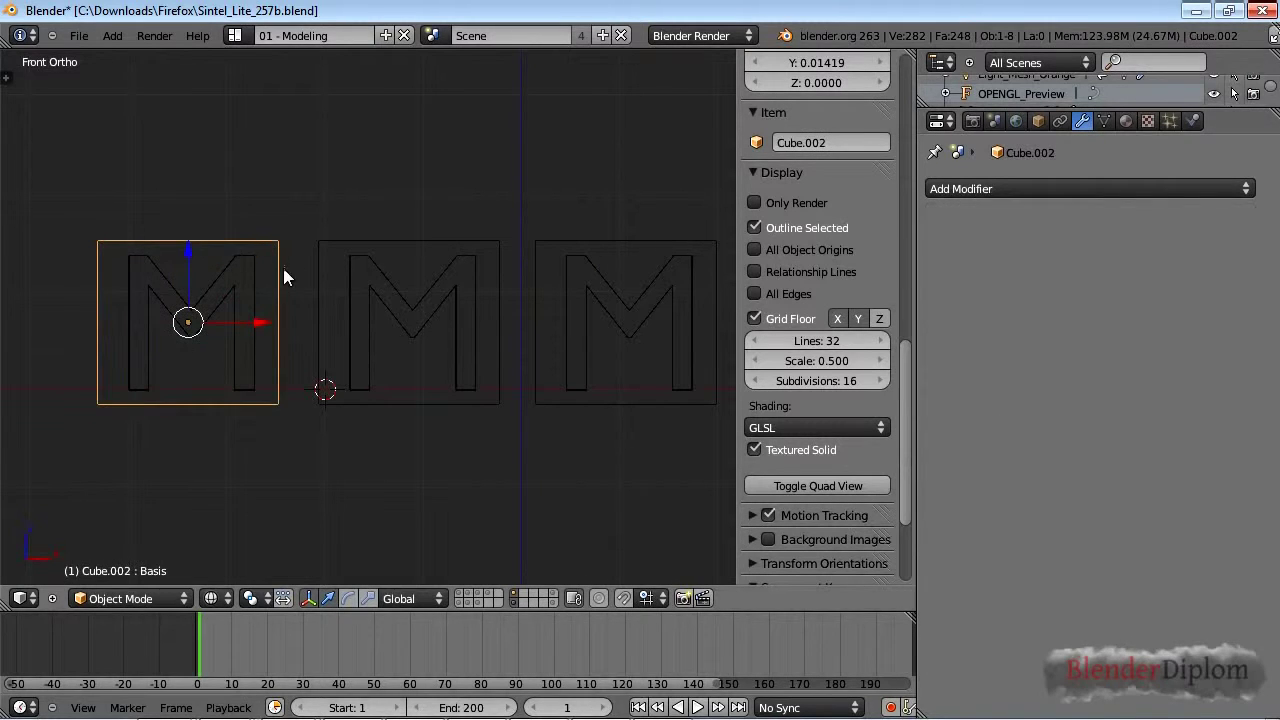
{"action": "key", "text": "Tab"}
{"action": "right_click", "coordinate": [279, 241]}
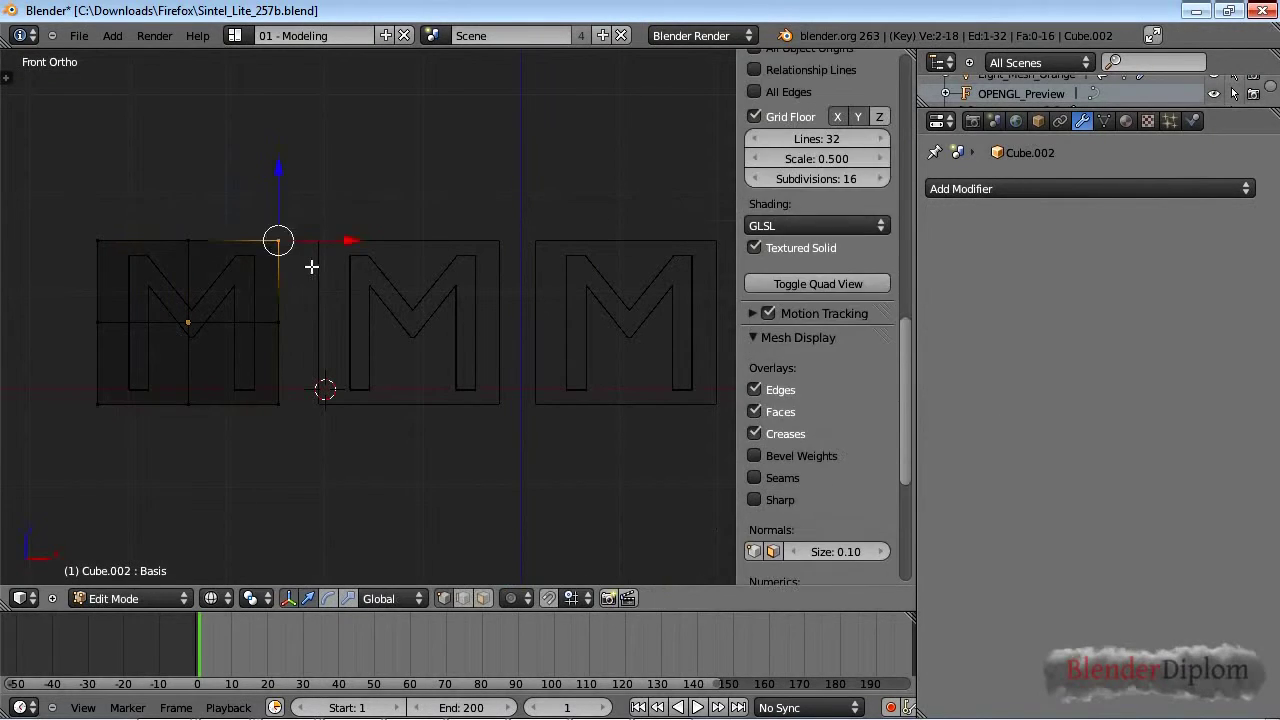
{"action": "key", "text": "g"}
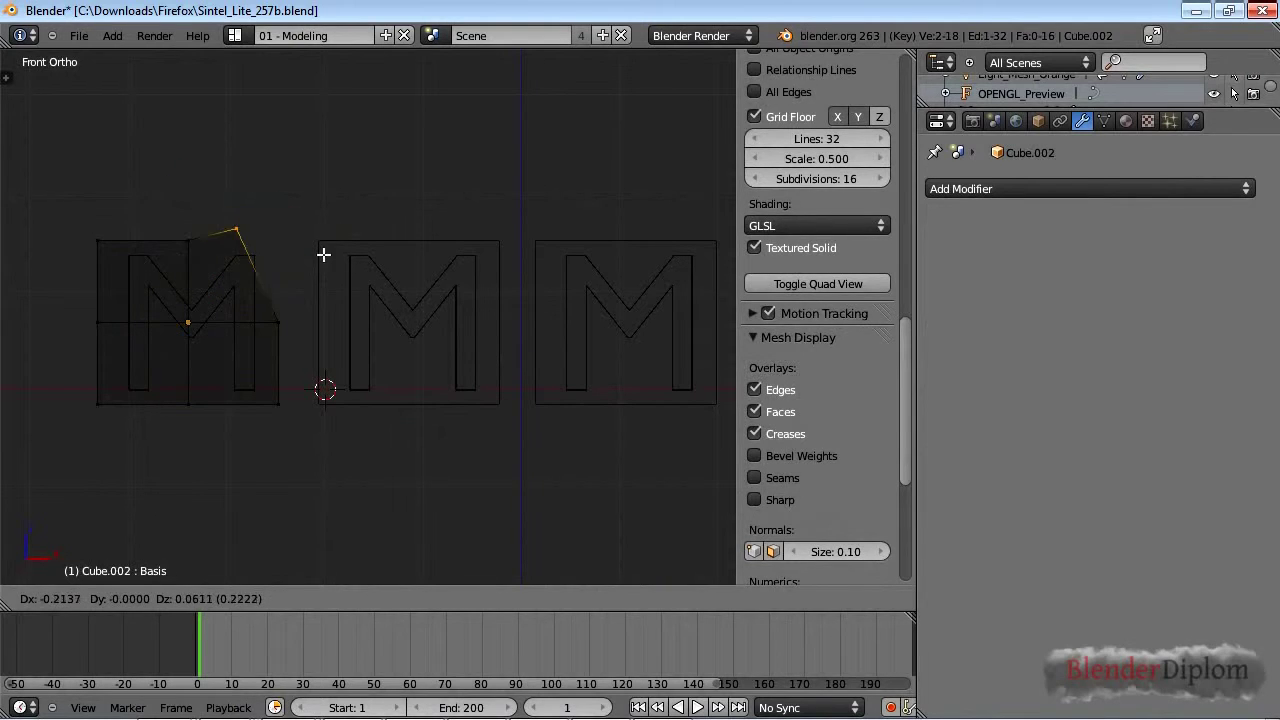
{"action": "key", "text": "Escape"}
{"action": "key", "text": "Tab"}
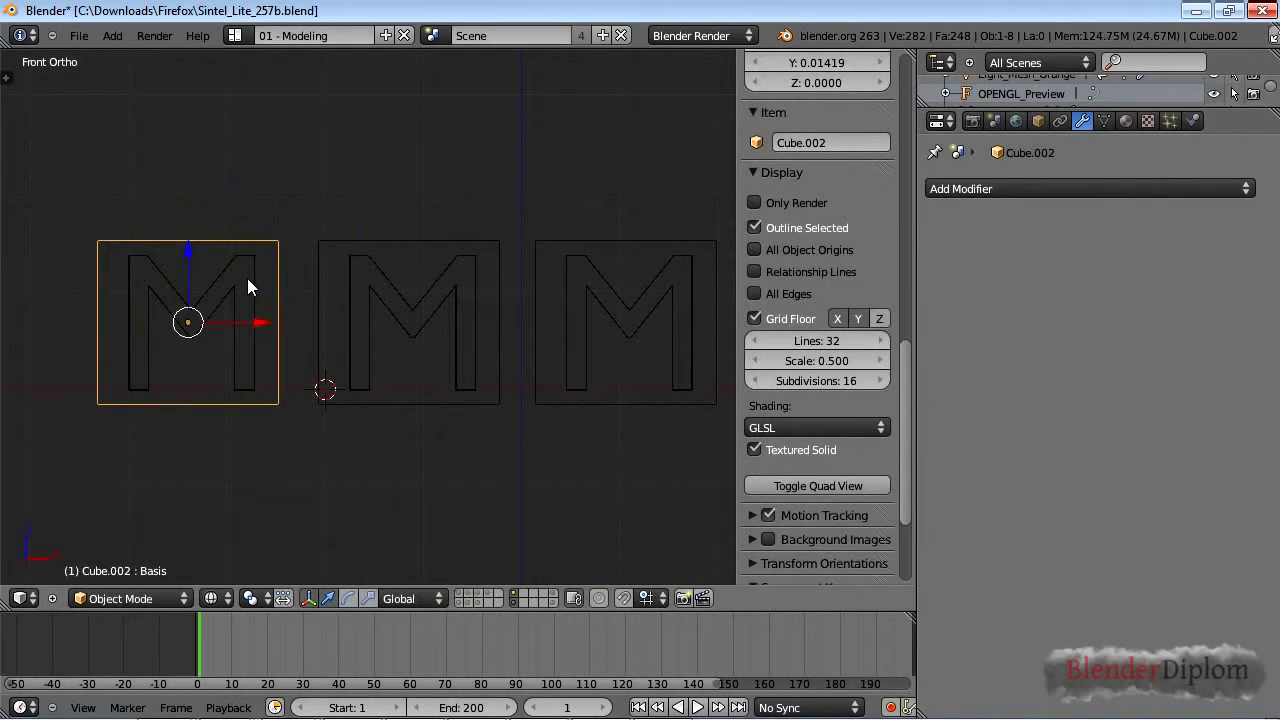
Step: Reselect the left M (Text.003) to show its MeshDeform settings
{"action": "right_click", "coordinate": [248, 282]}
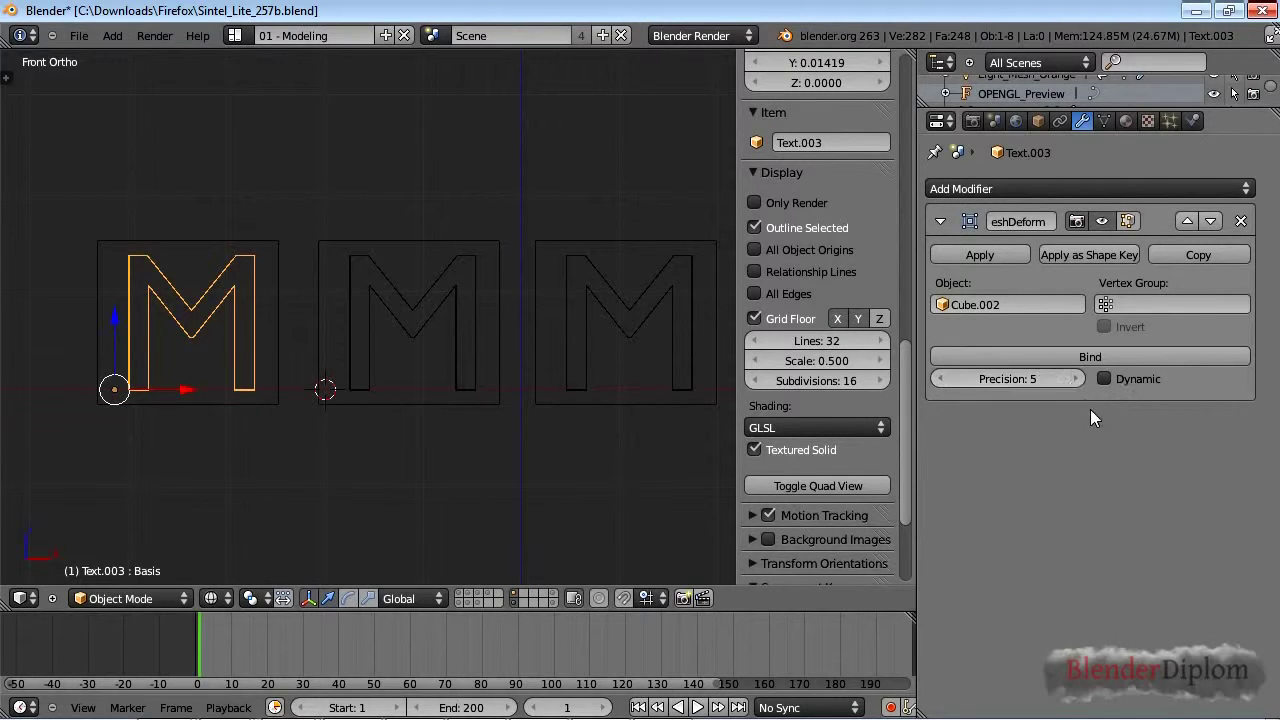
Step: Bind the left M to Cube.002, then move the cage's top-right vertices left to bend it
{"action": "left_click", "coordinate": [1084, 356]}
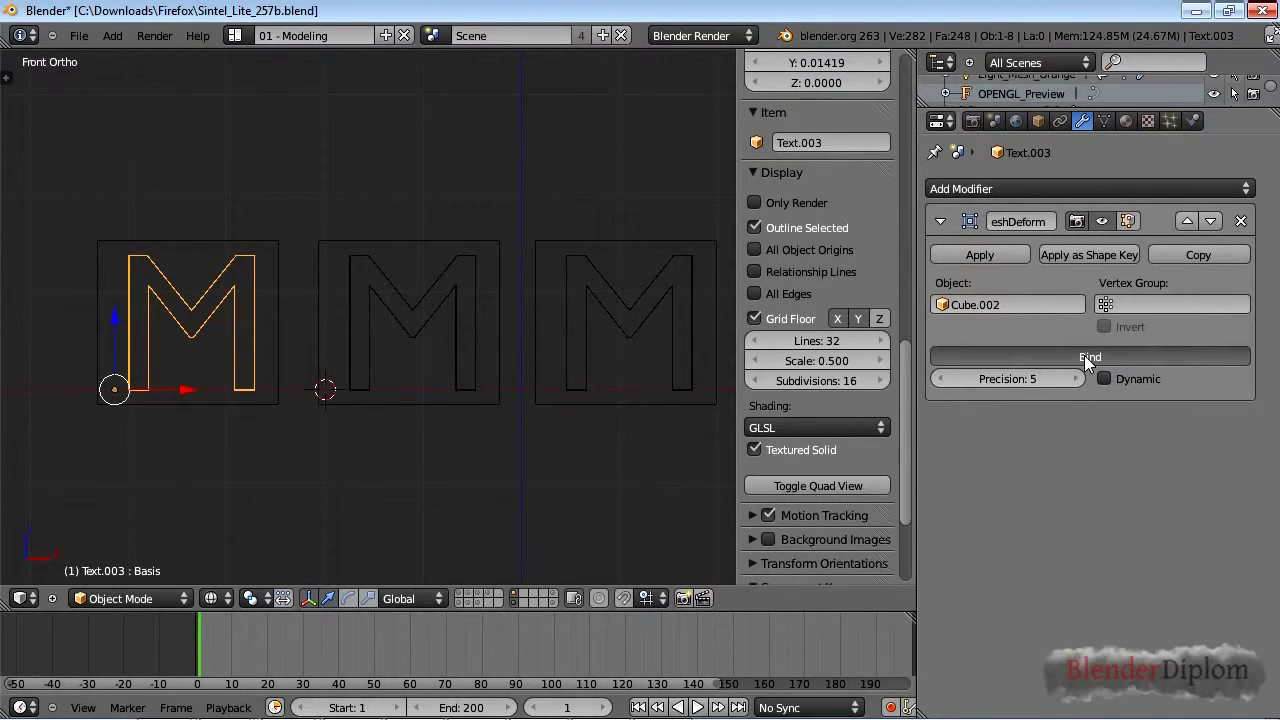
{"action": "right_click", "coordinate": [241, 233]}
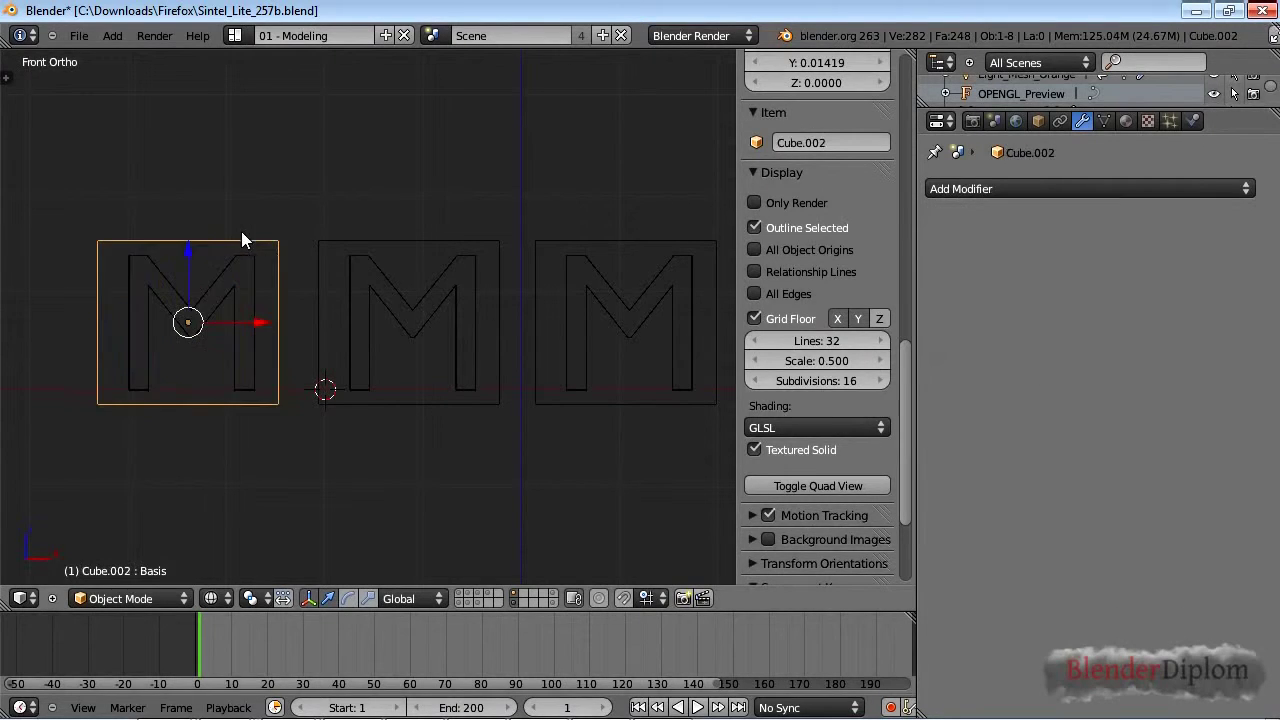
{"action": "key", "text": "Tab"}
{"action": "key", "text": "g"}
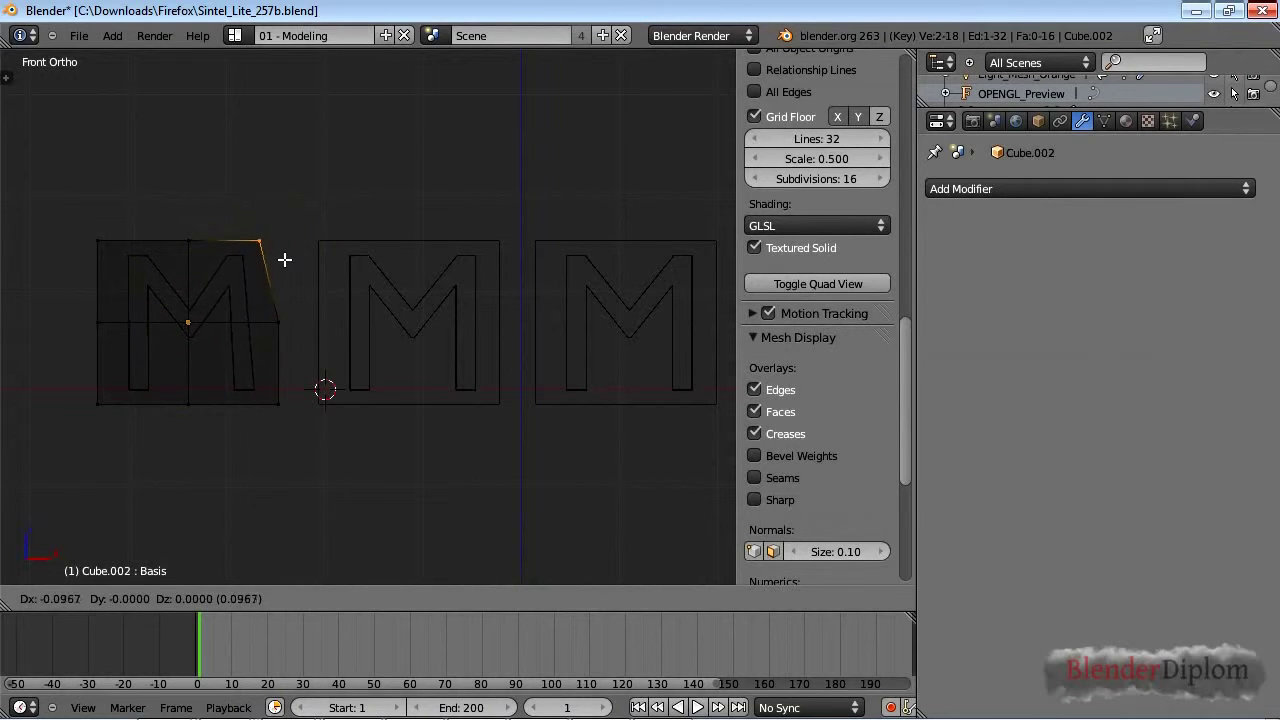
{"action": "left_click", "coordinate": [285, 260]}
{"action": "key", "text": "Tab"}
{"action": "middle_click_drag", "start_coordinate": [548, 302], "coordinate": [236, 300], "text": "shift"}
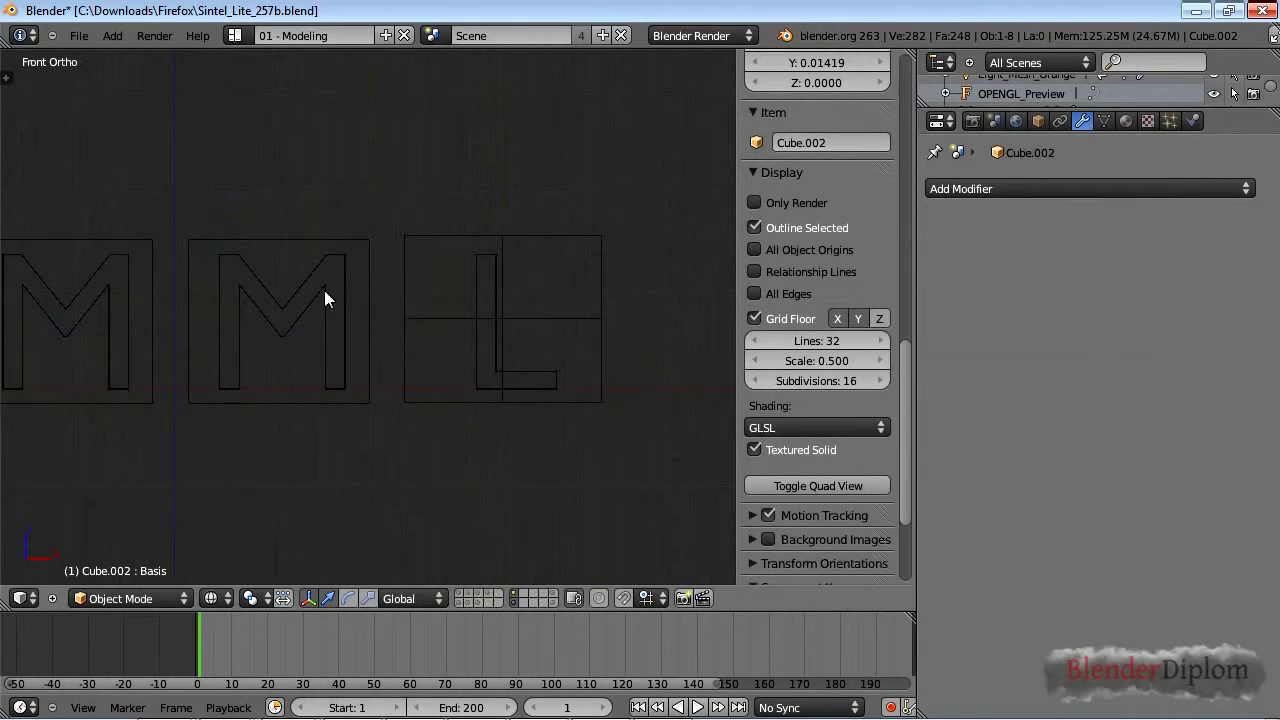
{"action": "right_click", "coordinate": [441, 242]}
{"action": "key", "text": "Tab"}
{"action": "key", "text": "b"}
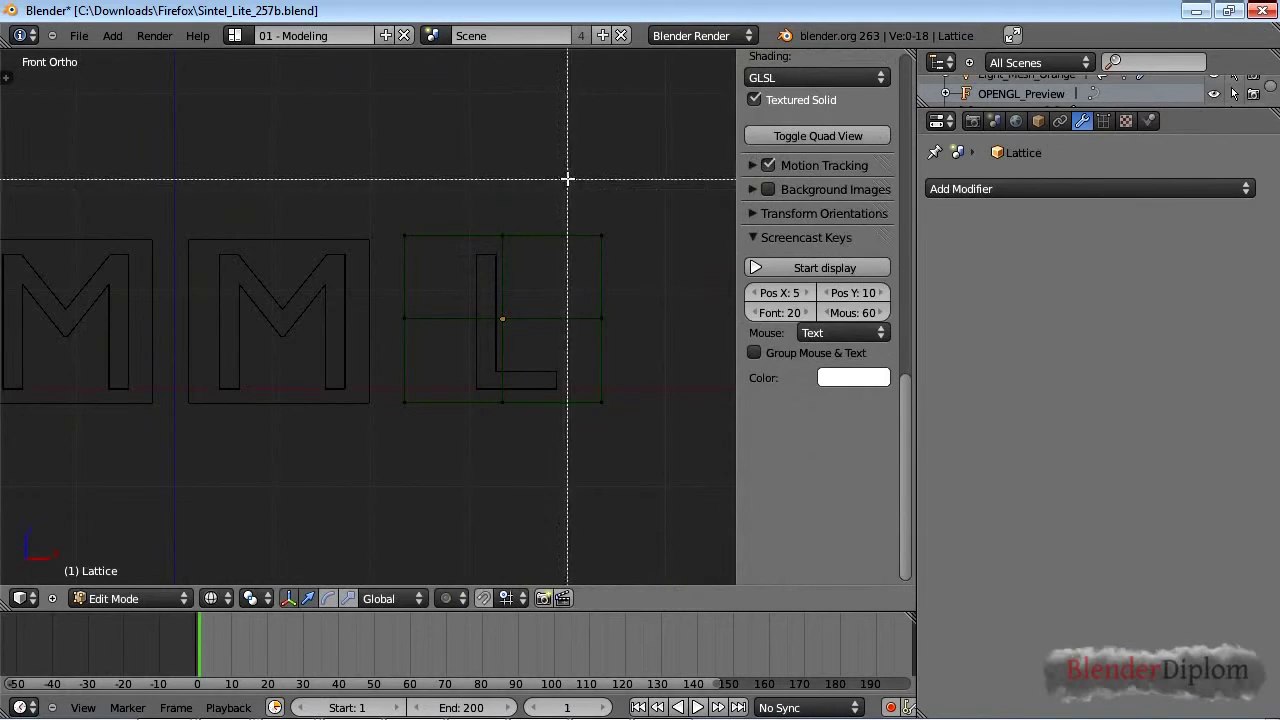
{"action": "left_click_drag", "start_coordinate": [569, 177], "coordinate": [612, 270]}
{"action": "key", "text": "g"}
{"action": "key", "text": "Escape"}
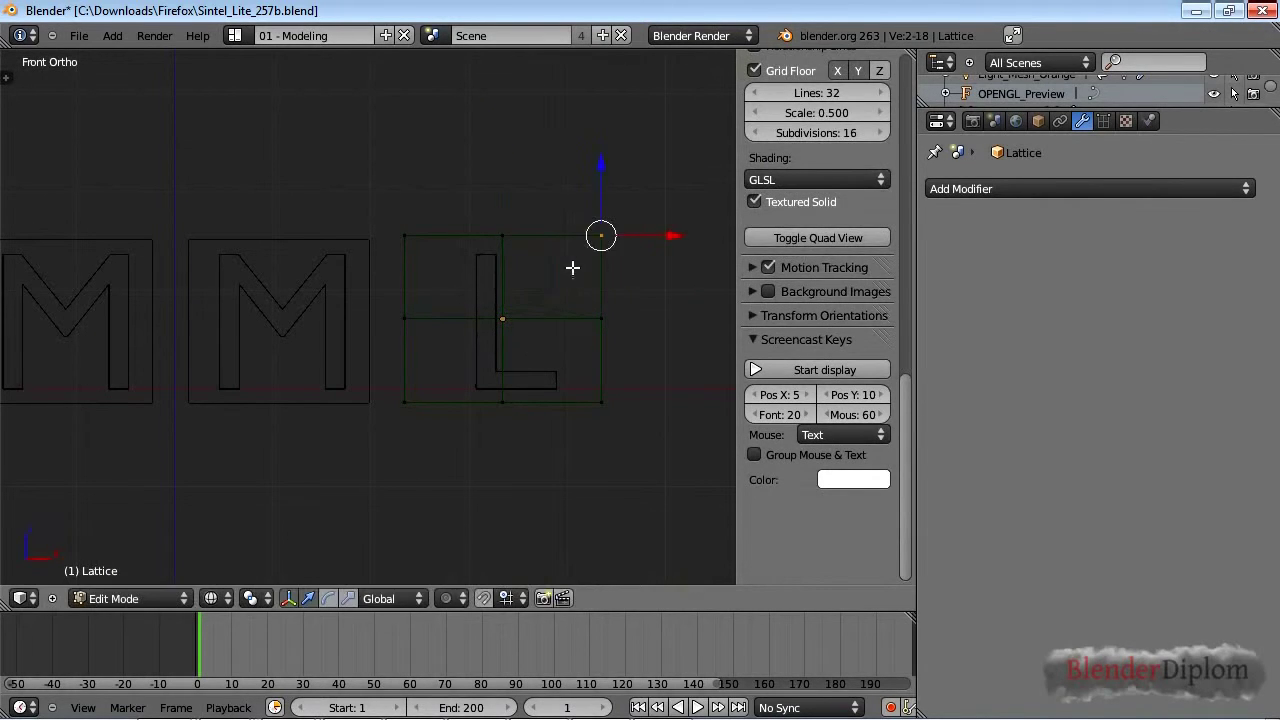
{"action": "key", "text": "Tab"}
{"action": "left_click", "coordinate": [1007, 188]}
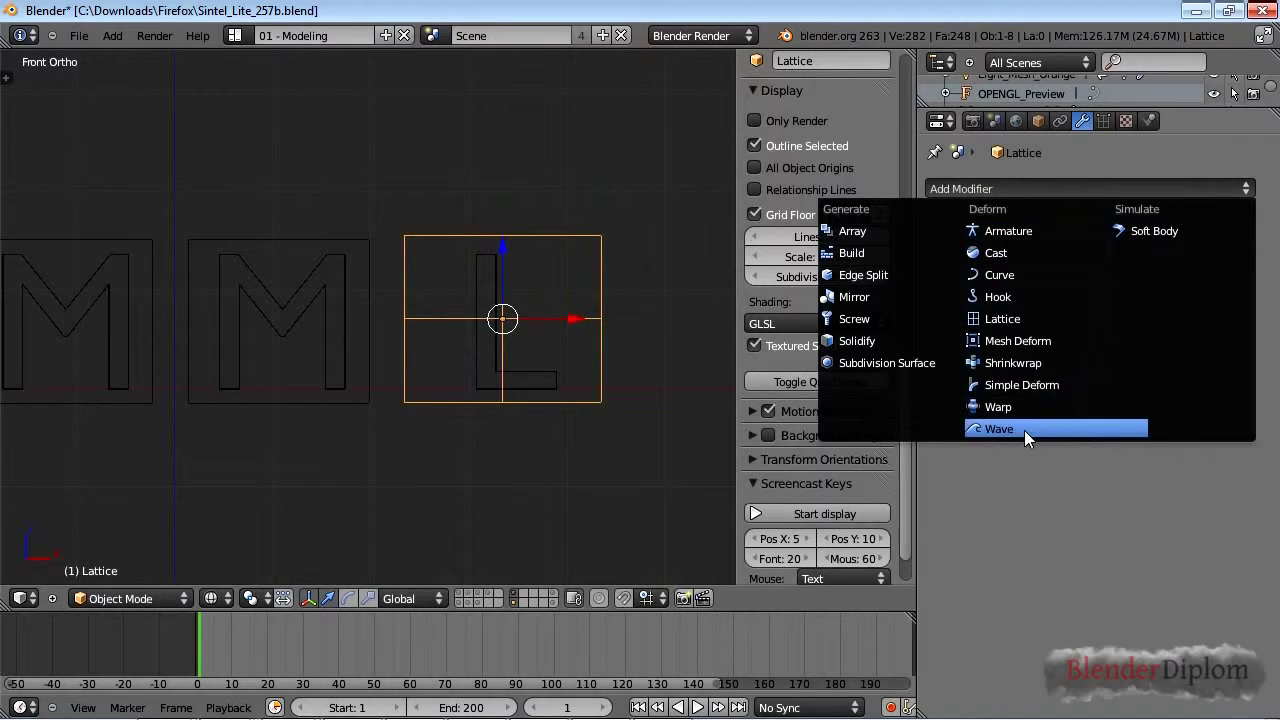
{"action": "right_click", "coordinate": [328, 241]}
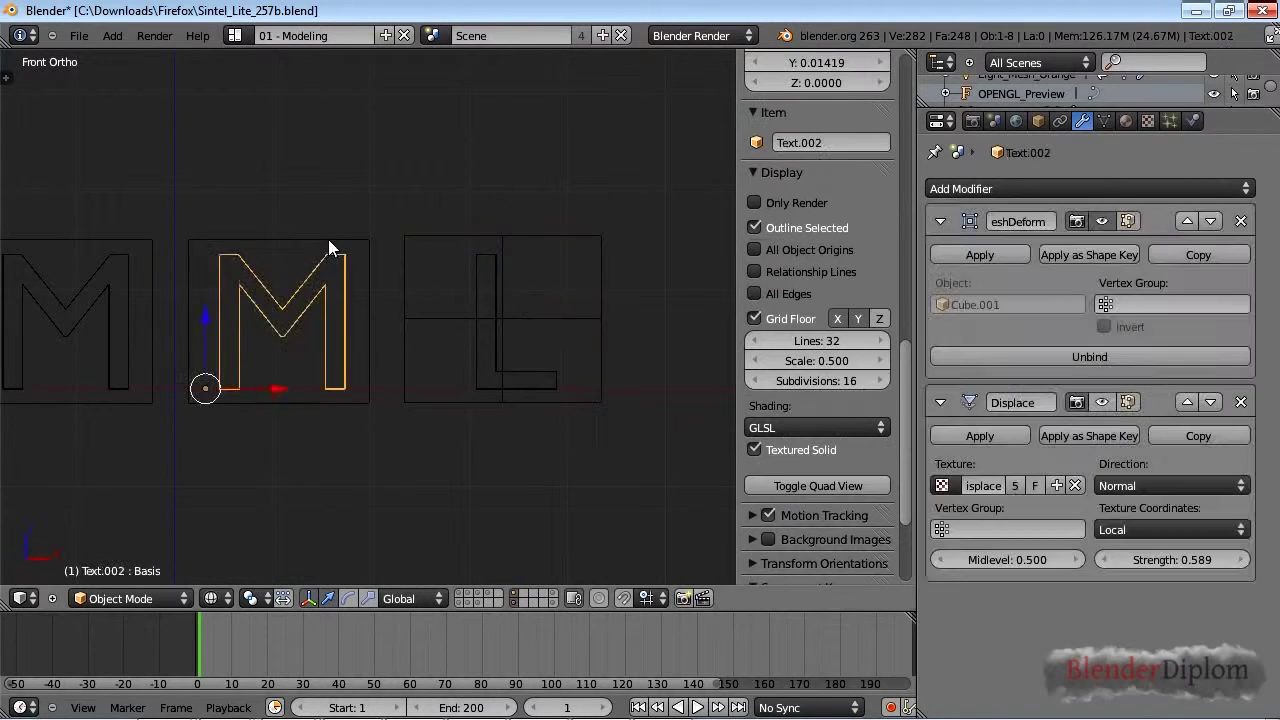
{"action": "right_click", "coordinate": [328, 241]}
{"action": "left_click", "coordinate": [954, 190]}
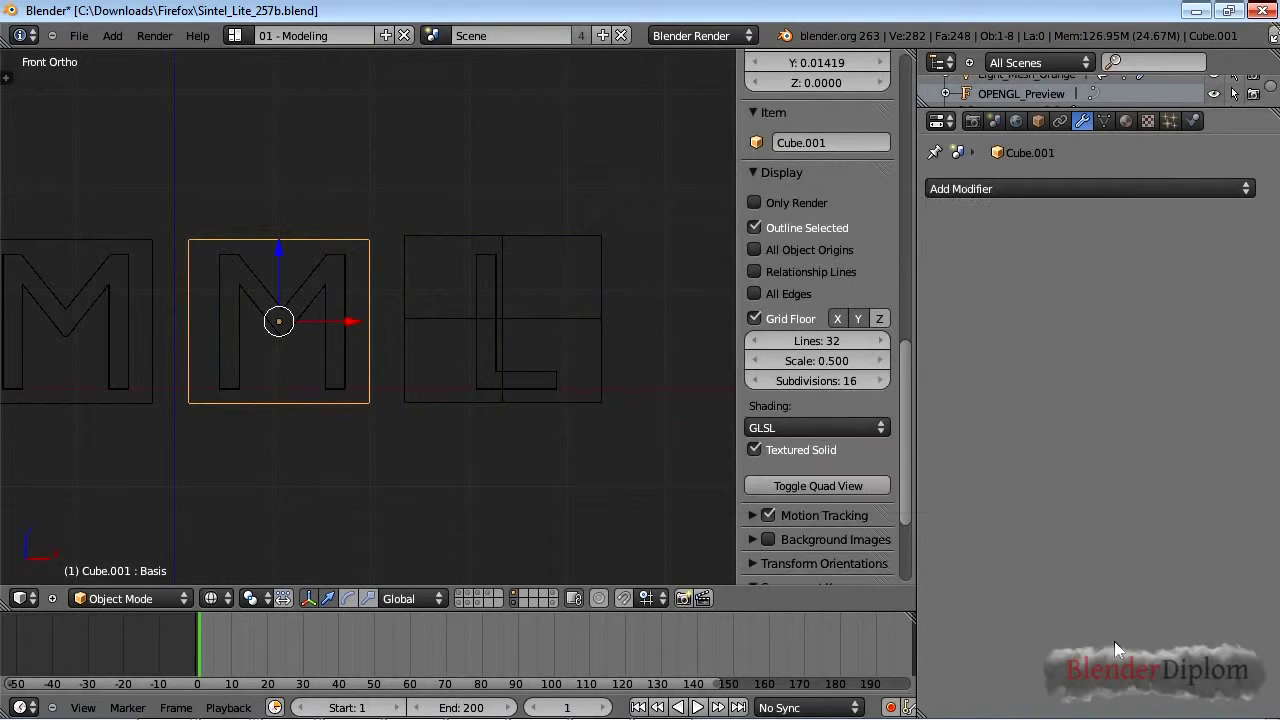
{"action": "right_click", "coordinate": [439, 250]}
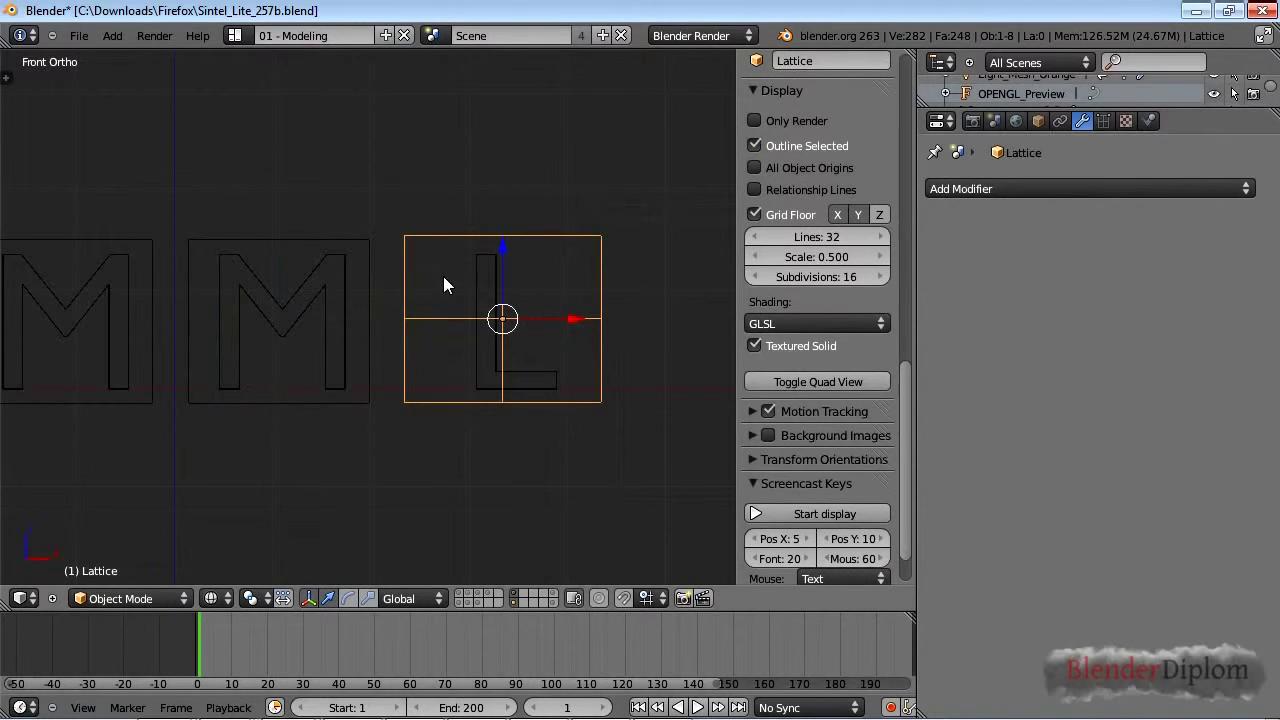
Step: Frame all the letters and inspect the third and second M letters and their shape keys
{"action": "scroll", "coordinate": [443, 276], "scroll_direction": "down", "scroll_amount": 2}
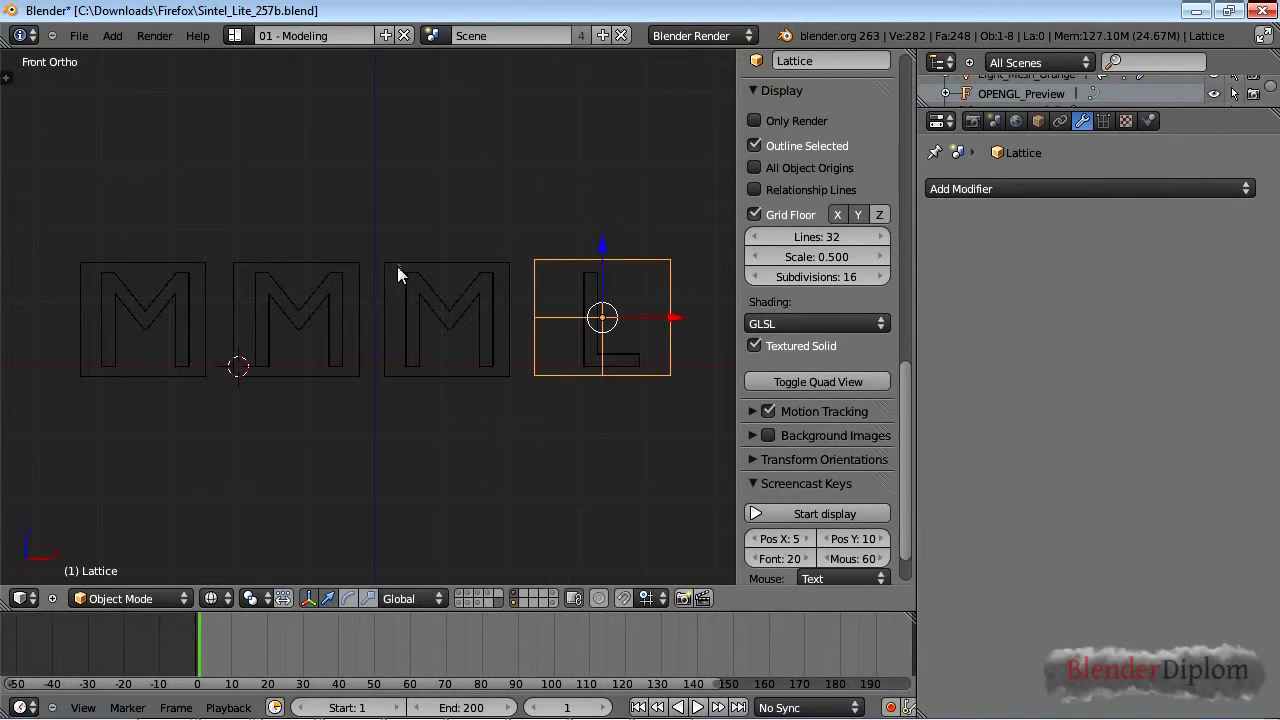
{"action": "key", "text": "Home"}
{"action": "scroll", "coordinate": [435, 340], "scroll_direction": "up", "scroll_amount": 2}
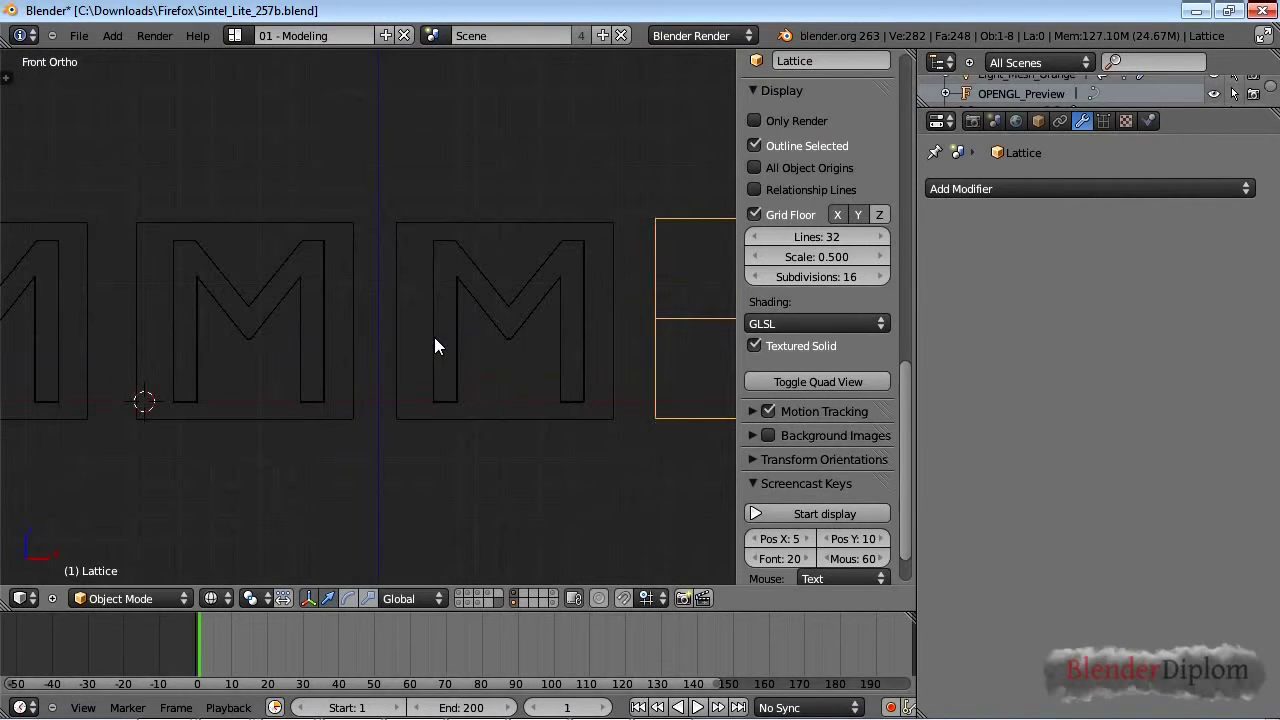
{"action": "right_click", "coordinate": [481, 235]}
{"action": "right_click", "coordinate": [493, 288]}
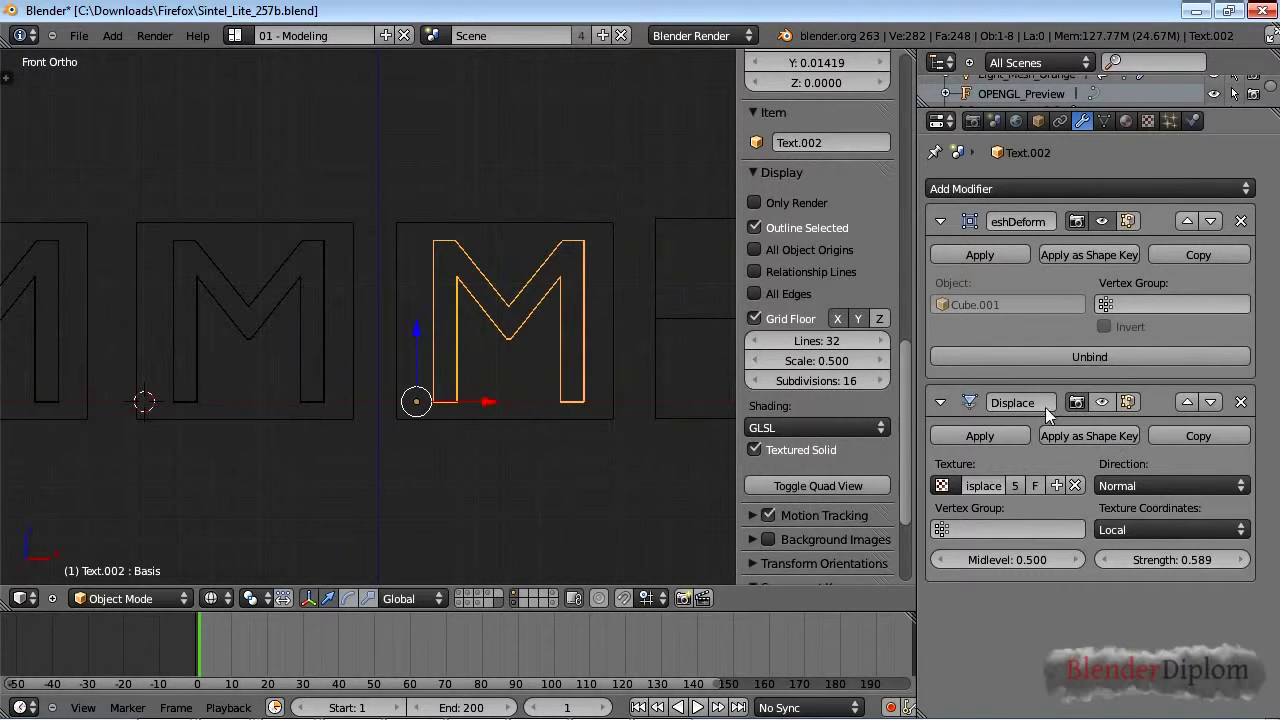
{"action": "right_click", "coordinate": [323, 260]}
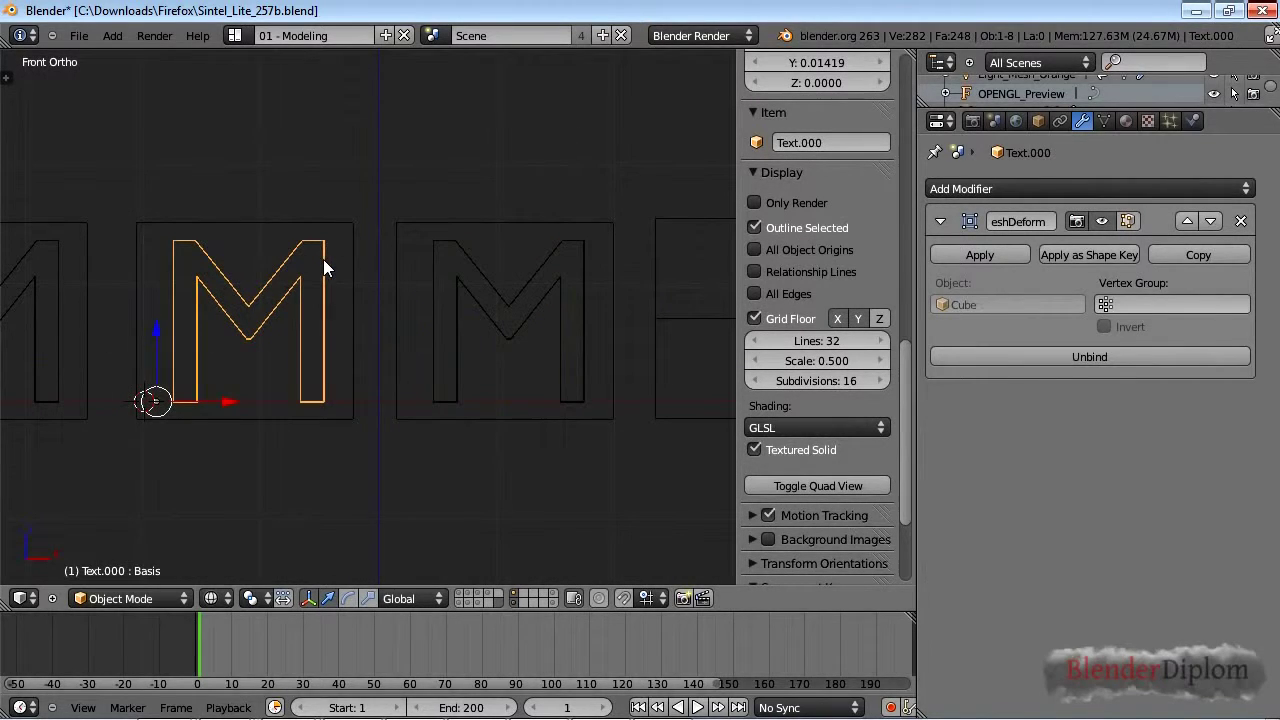
{"action": "left_click", "coordinate": [1102, 119]}
{"action": "left_click", "coordinate": [1086, 119]}
Step: Add a Mesh Deform modifier to the left M letter (Text.003)
{"action": "right_click", "coordinate": [53, 284]}
{"action": "scroll", "coordinate": [72, 326], "scroll_direction": "down", "scroll_amount": 3}
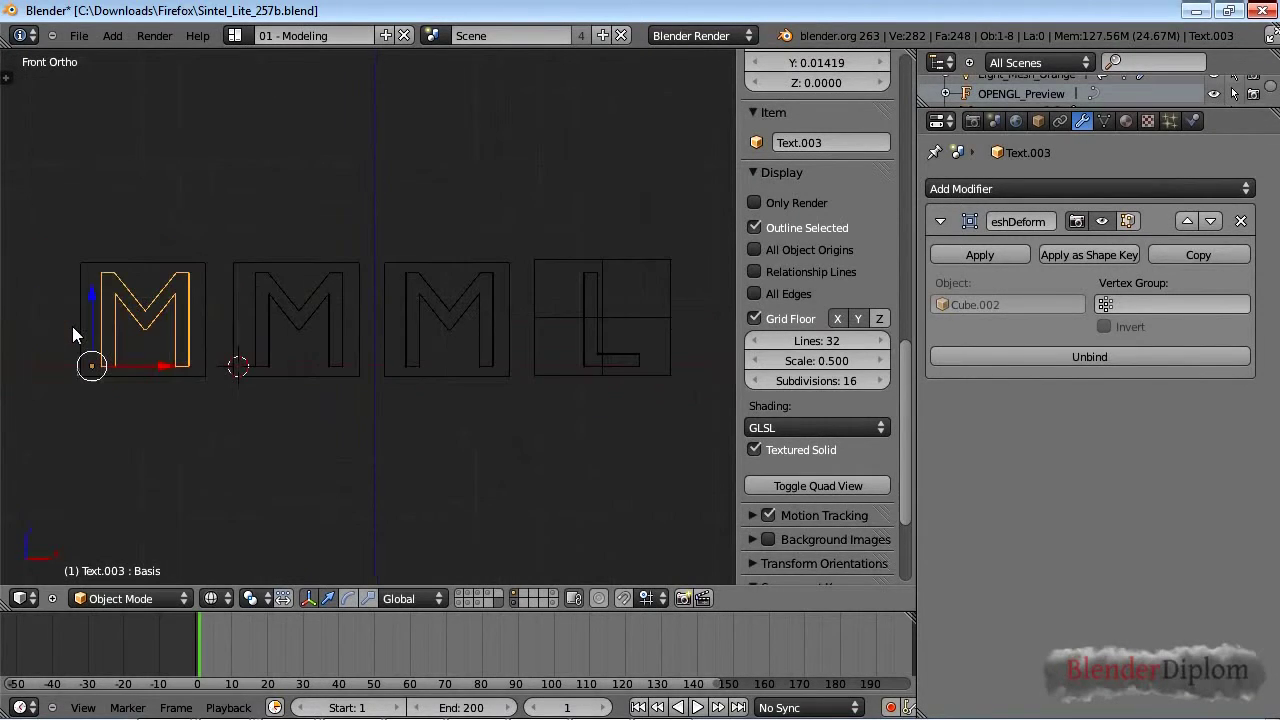
{"action": "left_click", "coordinate": [1100, 190]}
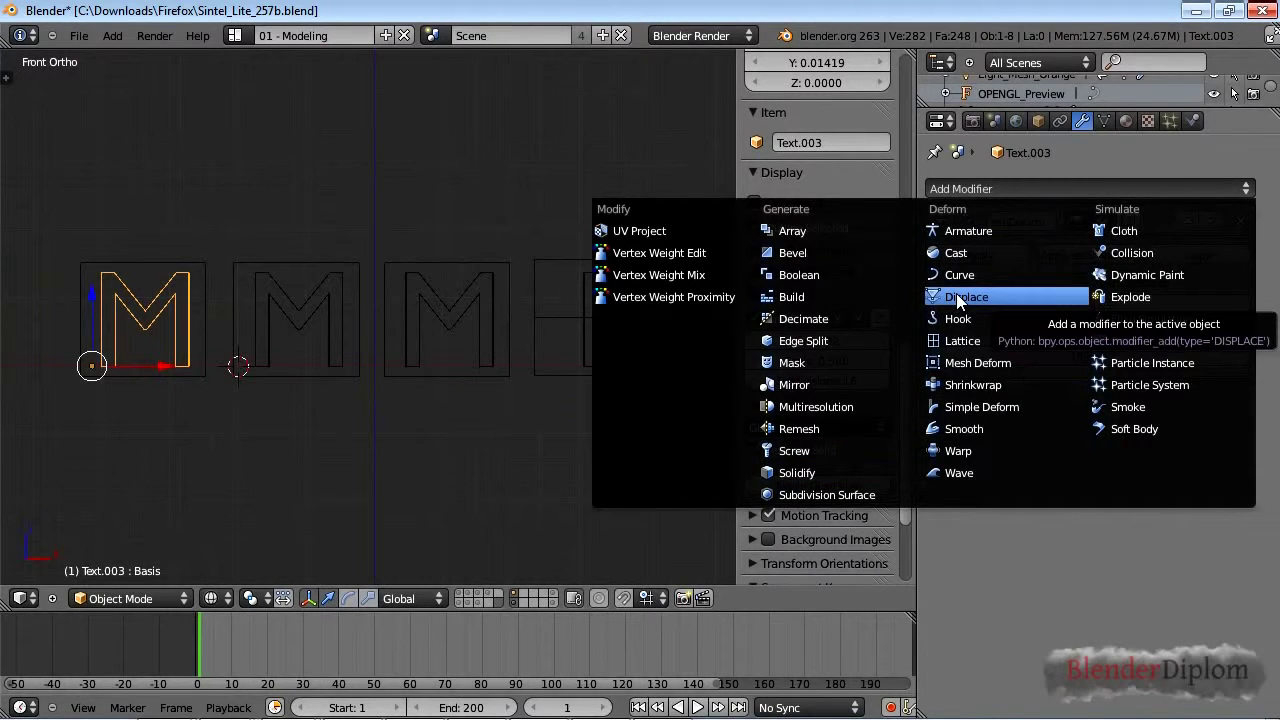
{"action": "left_click", "coordinate": [976, 362]}
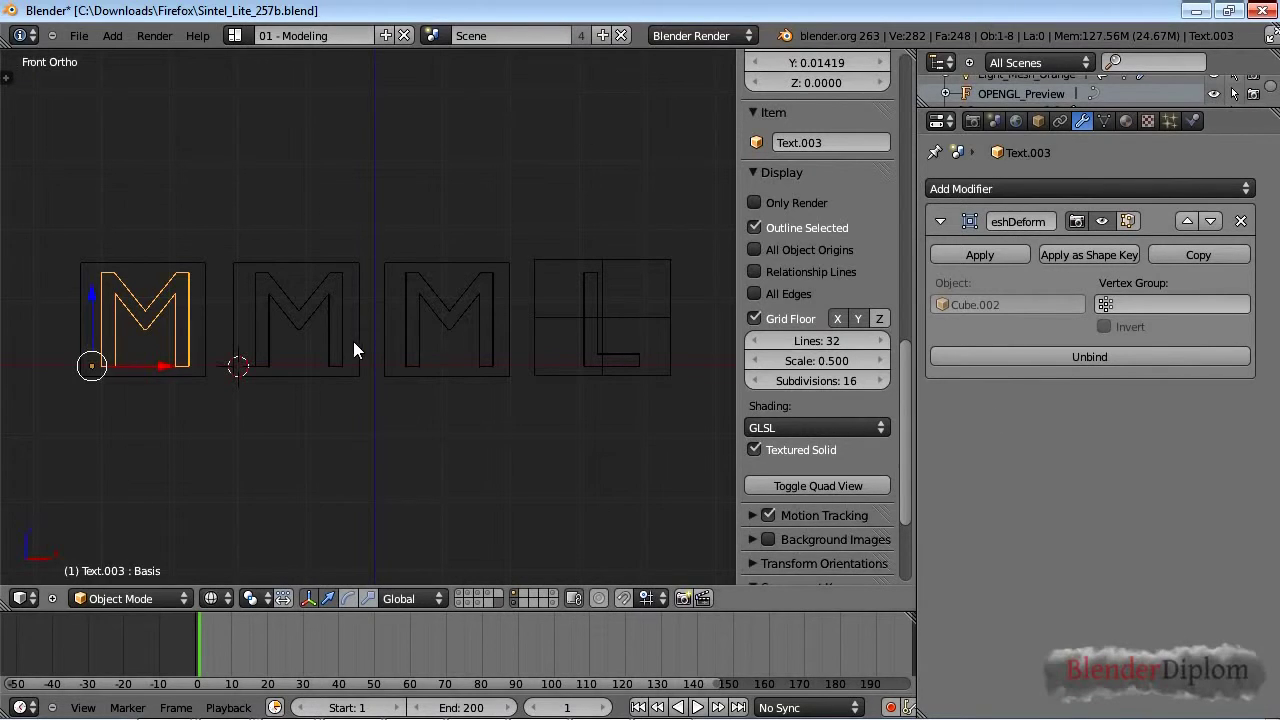
Step: Set Key 1 to 1.000 on the second M, the third M and the third M's cage box
{"action": "right_click", "coordinate": [332, 282]}
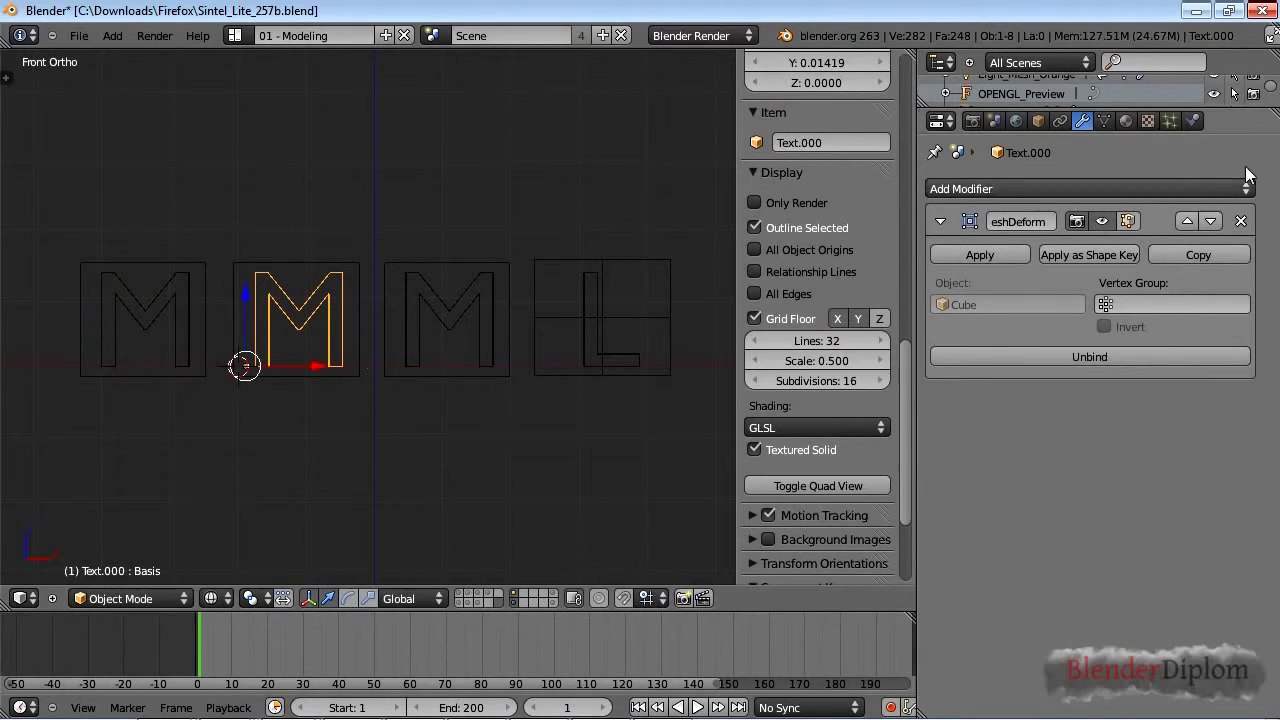
{"action": "left_click", "coordinate": [1101, 123]}
{"action": "left_click", "coordinate": [1012, 484]}
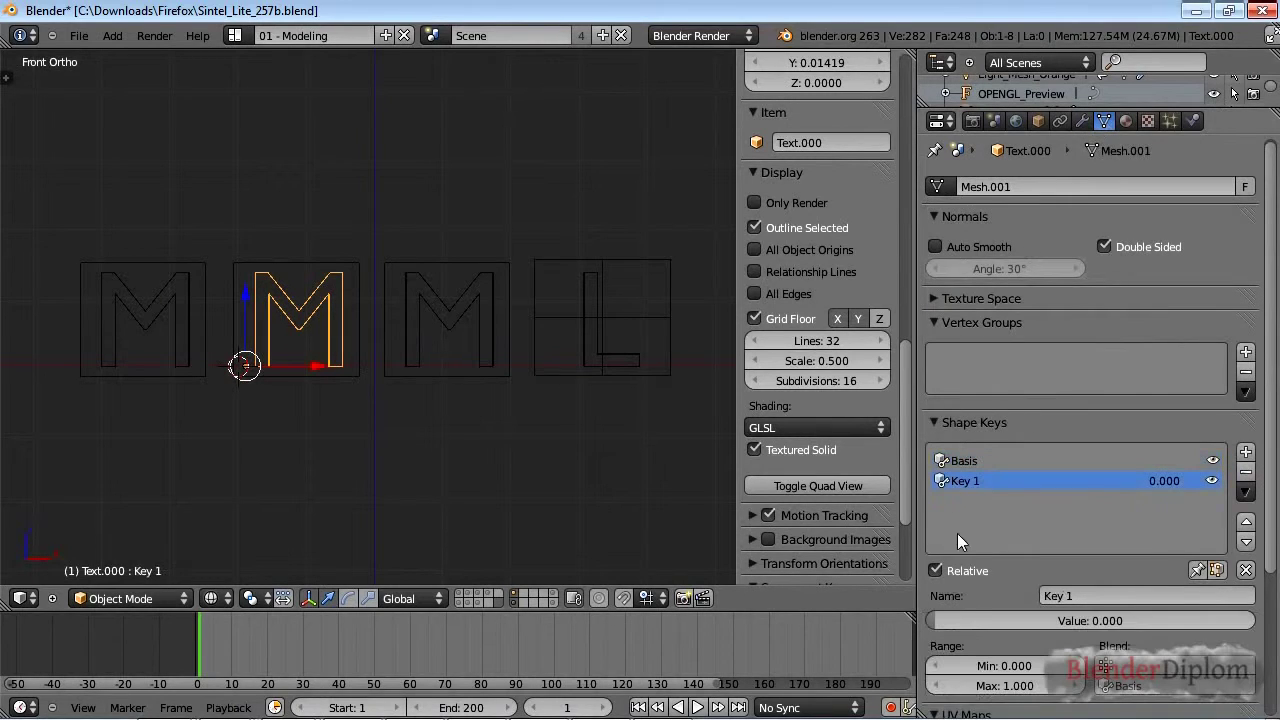
{"action": "left_click_drag", "start_coordinate": [938, 615], "coordinate": [1258, 620]}
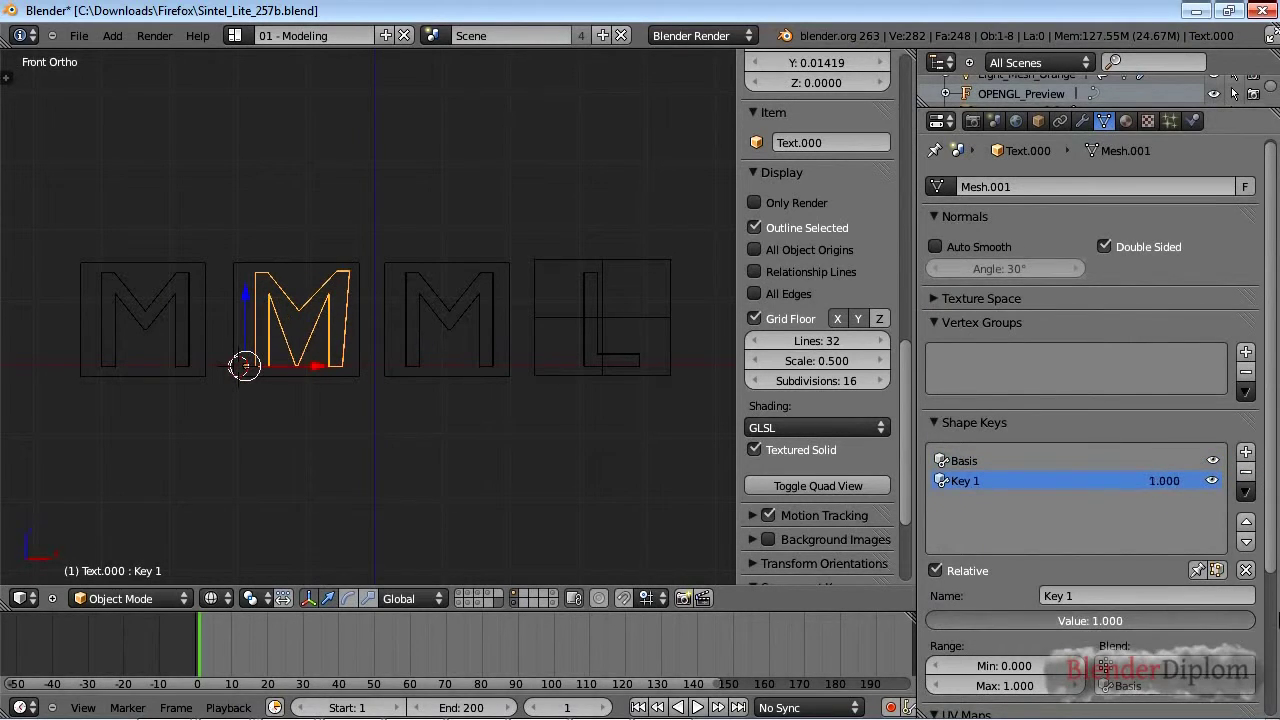
{"action": "right_click", "coordinate": [484, 302]}
{"action": "left_click", "coordinate": [965, 481]}
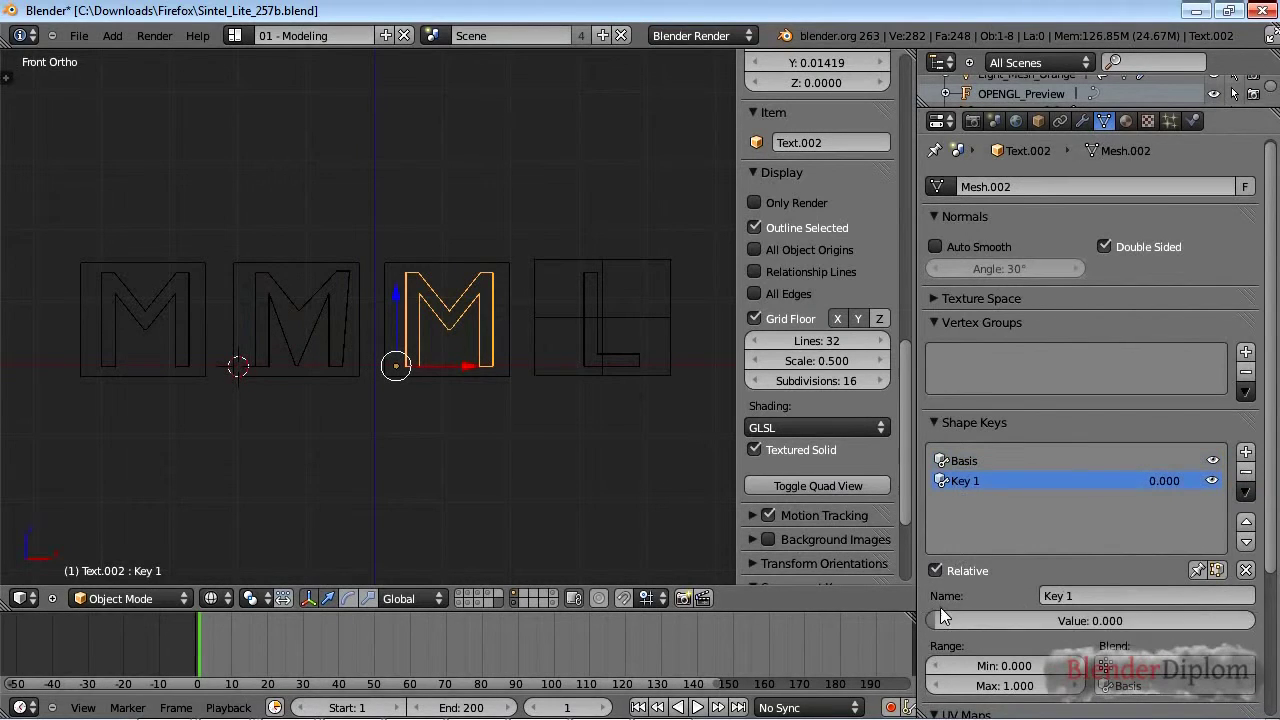
{"action": "left_click_drag", "start_coordinate": [940, 618], "coordinate": [1276, 628]}
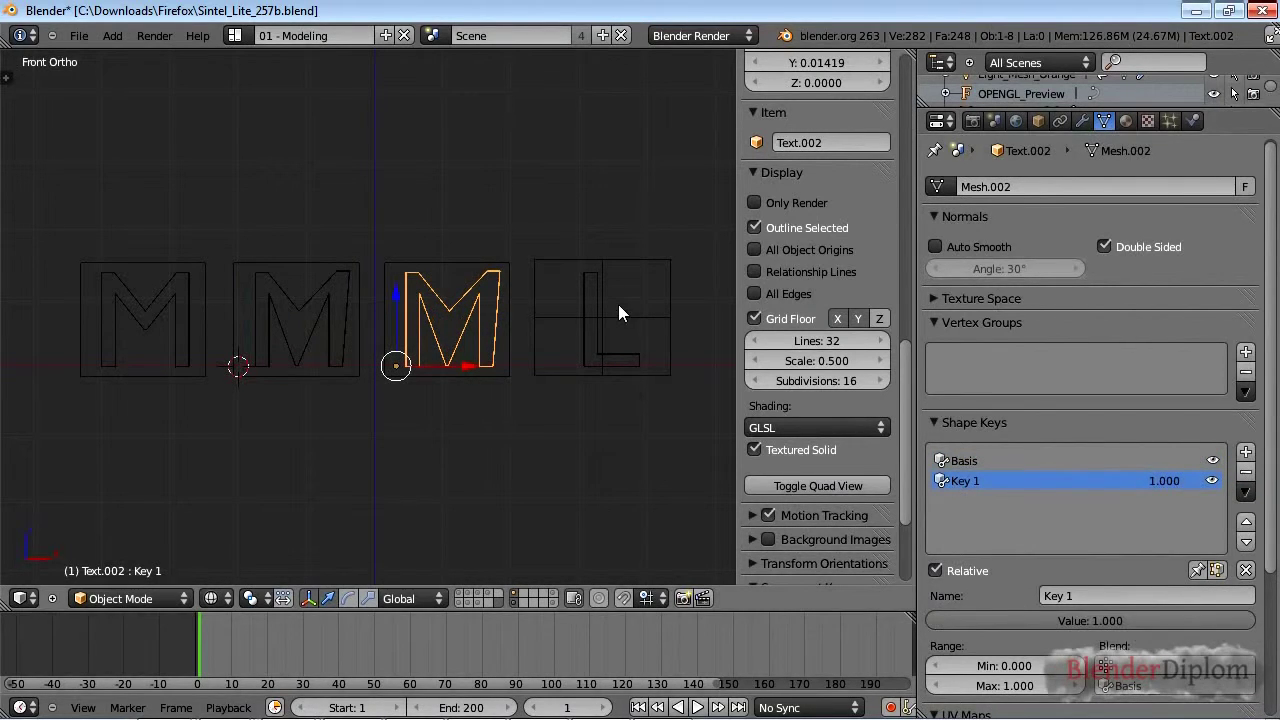
{"action": "right_click", "coordinate": [441, 263]}
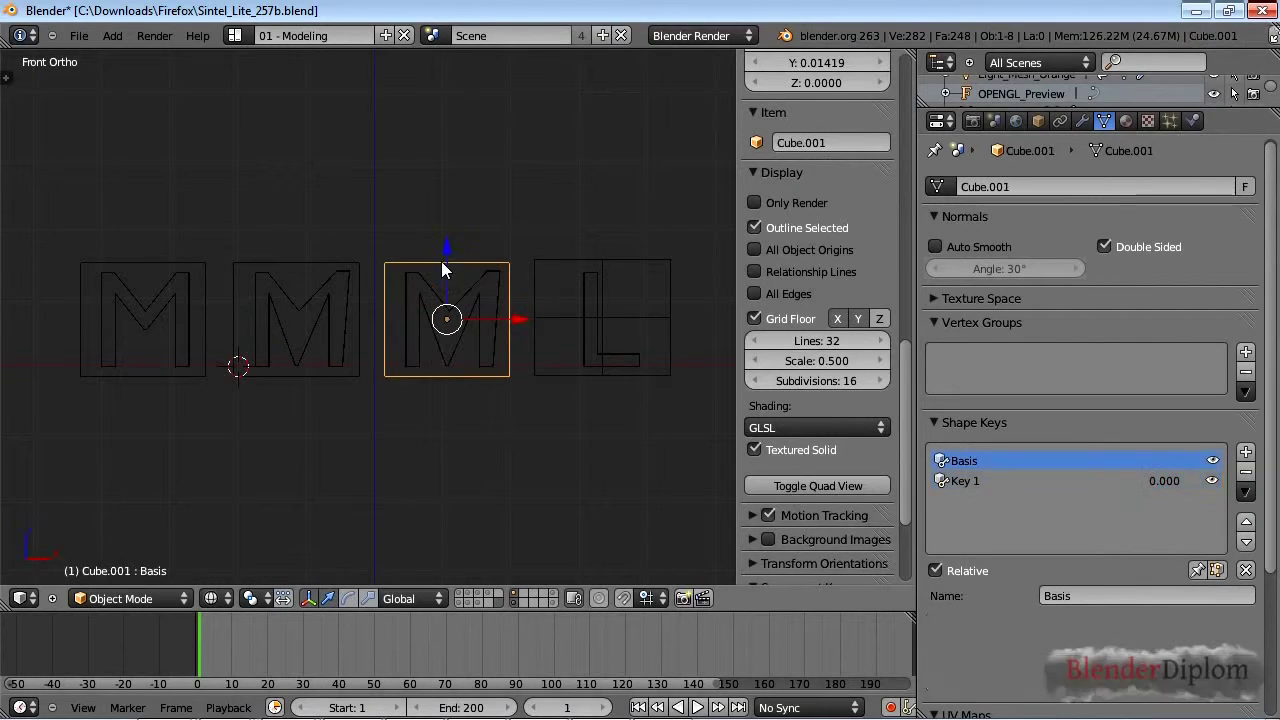
{"action": "left_click", "coordinate": [966, 480]}
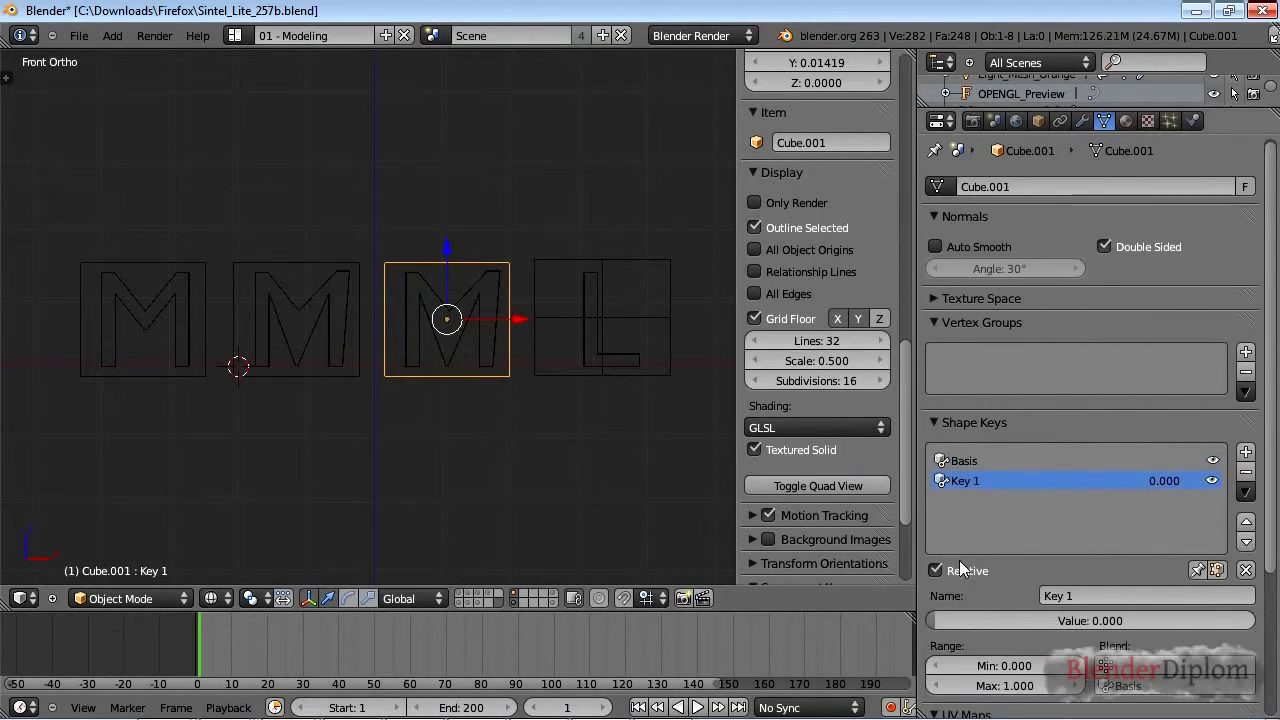
{"action": "left_click_drag", "start_coordinate": [945, 620], "coordinate": [1277, 627]}
Step: Set the second M's cage box Key 1 to 1.000, then zoom to compare the sheared letters
{"action": "right_click", "coordinate": [357, 263]}
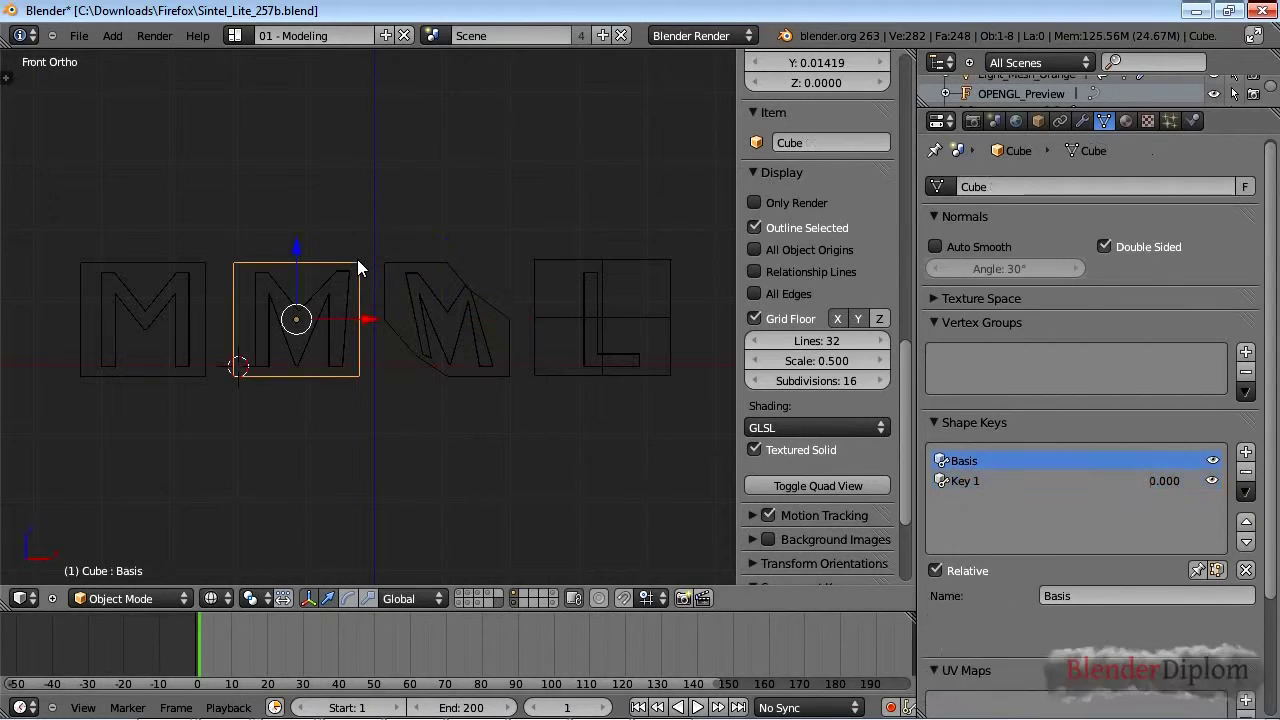
{"action": "left_click", "coordinate": [979, 481]}
{"action": "left_click_drag", "start_coordinate": [1039, 625], "coordinate": [1020, 575]}
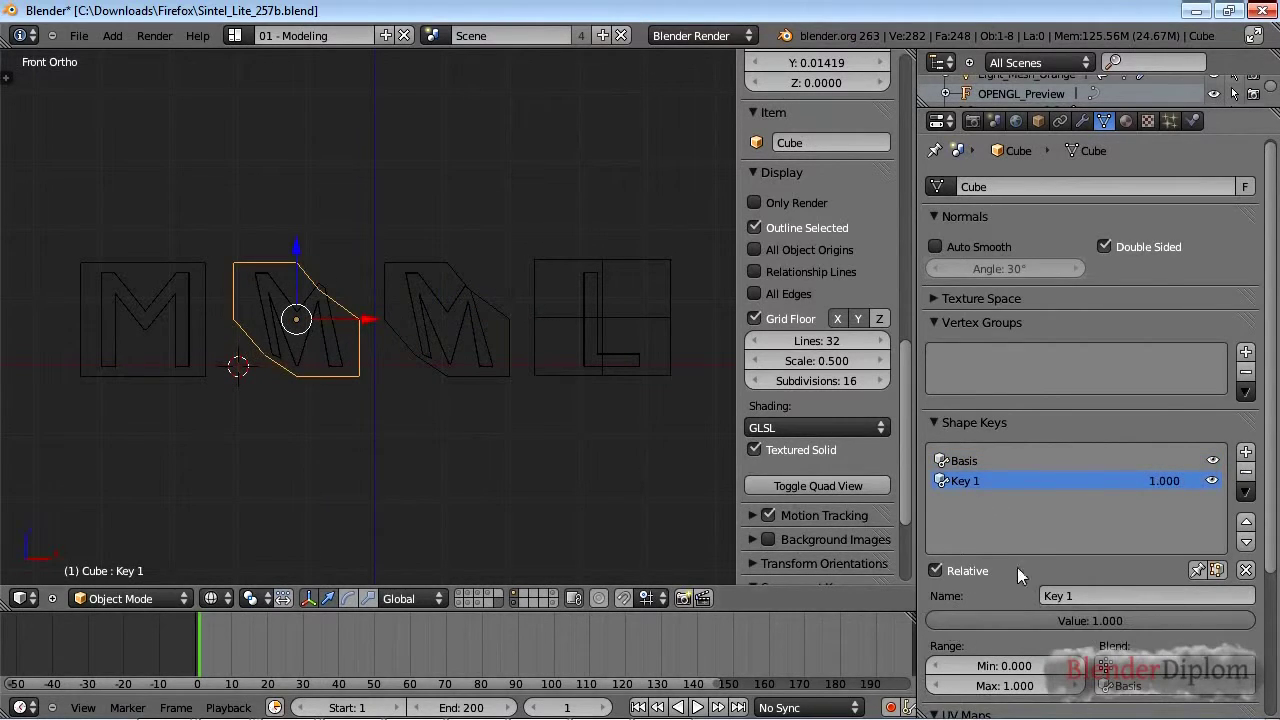
{"action": "right_click", "coordinate": [427, 295]}
{"action": "scroll", "coordinate": [455, 420], "scroll_direction": "up", "scroll_amount": 1}
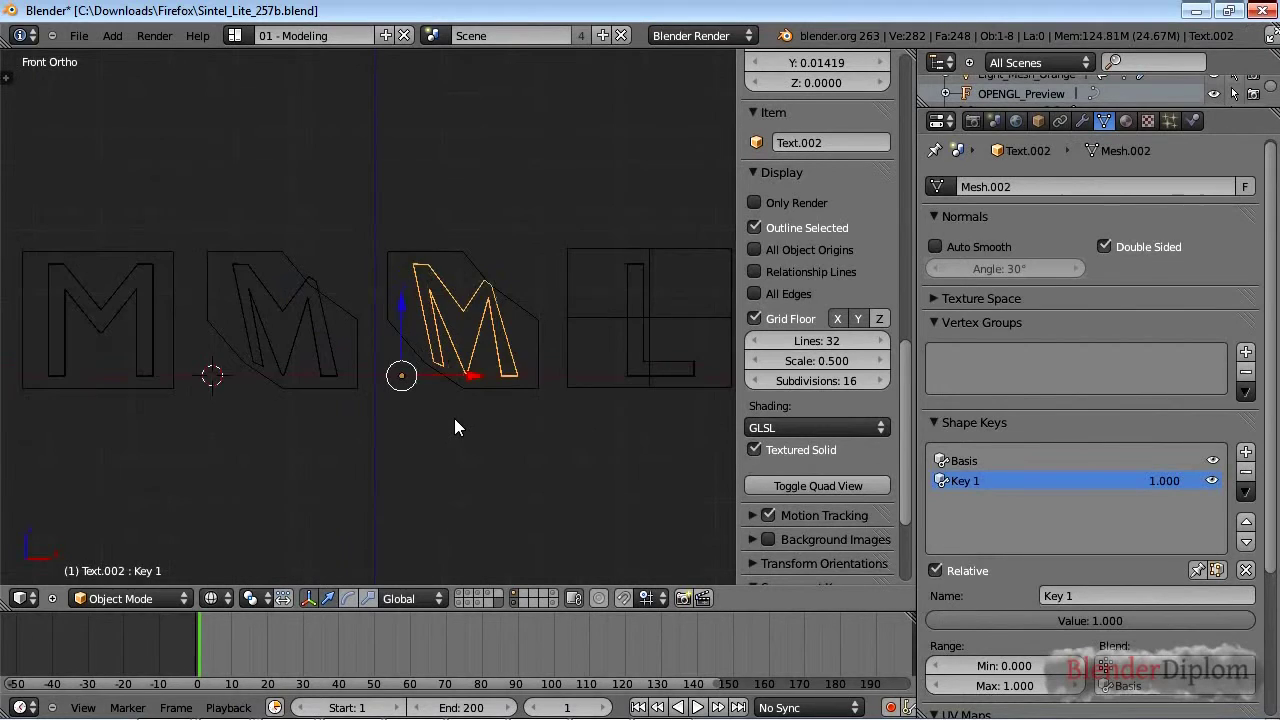
{"action": "scroll", "coordinate": [455, 427], "scroll_direction": "up", "scroll_amount": 2}
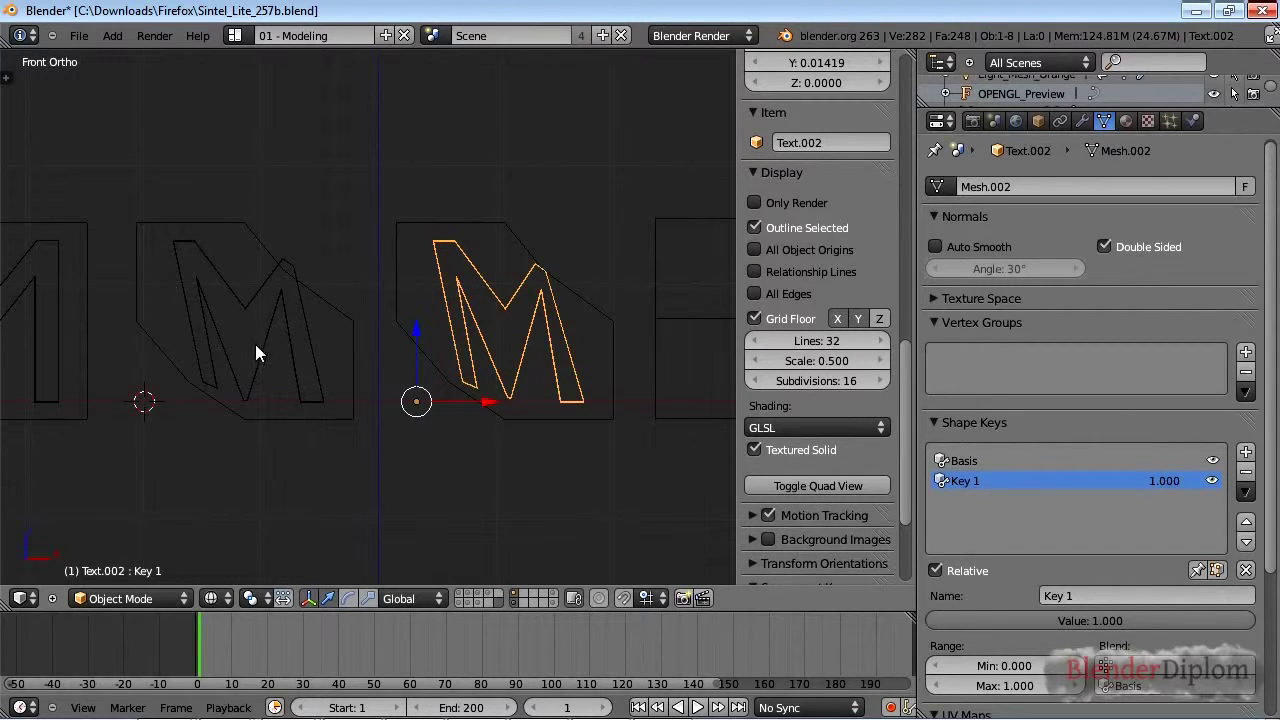
{"action": "scroll", "coordinate": [308, 326], "scroll_direction": "down", "scroll_amount": 2}
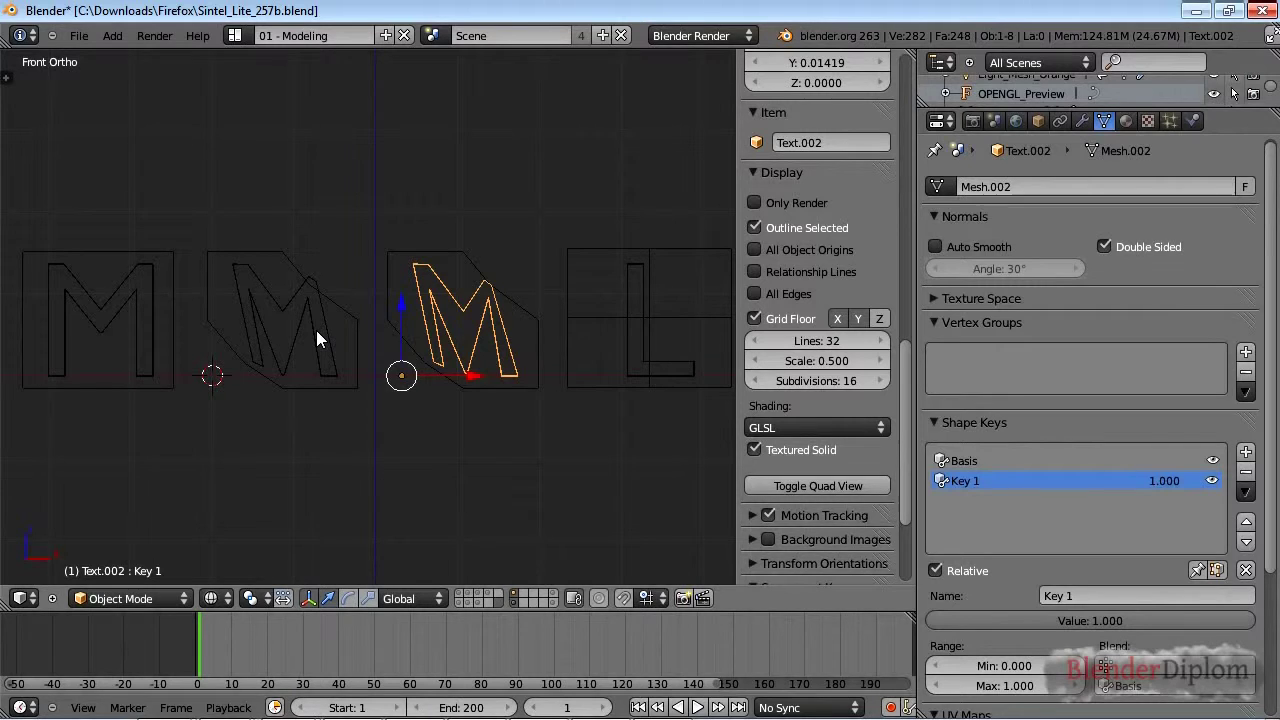
Step: Show the Sintel layer, select GEO-body and turn off its MeshDeform viewport display
{"action": "key", "text": "2"}
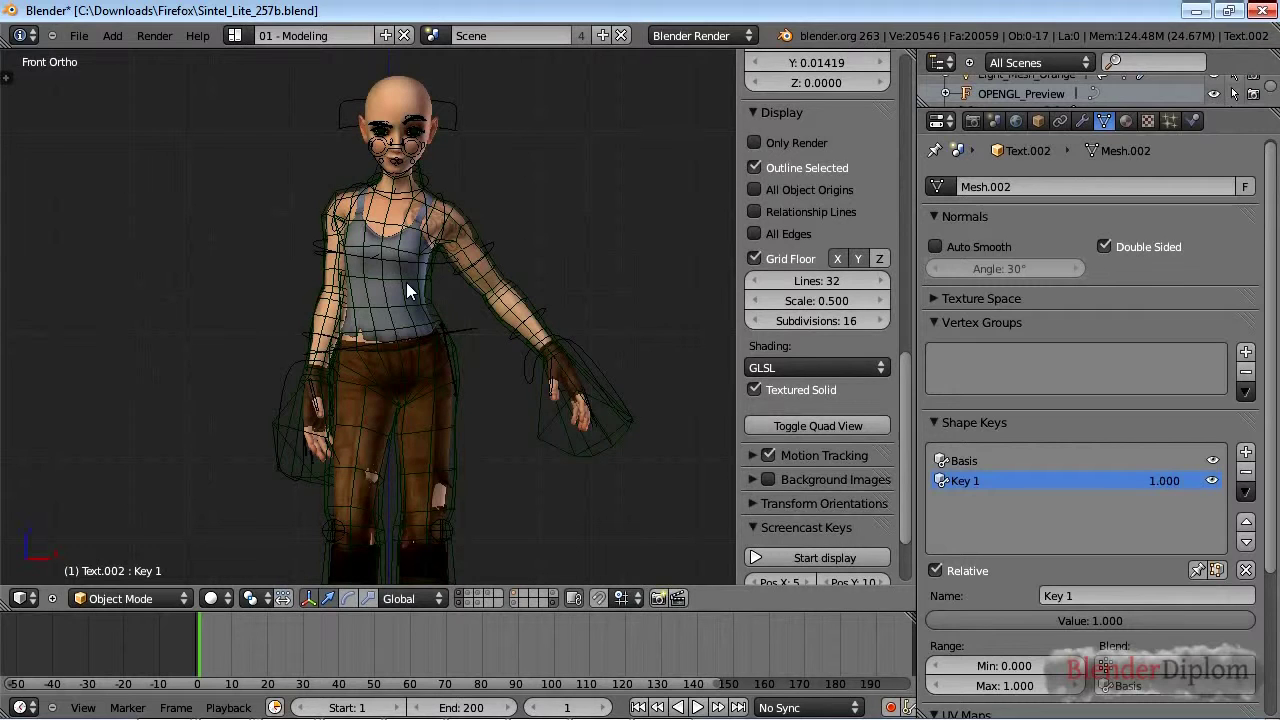
{"action": "right_click", "coordinate": [518, 293]}
{"action": "right_click", "coordinate": [388, 85]}
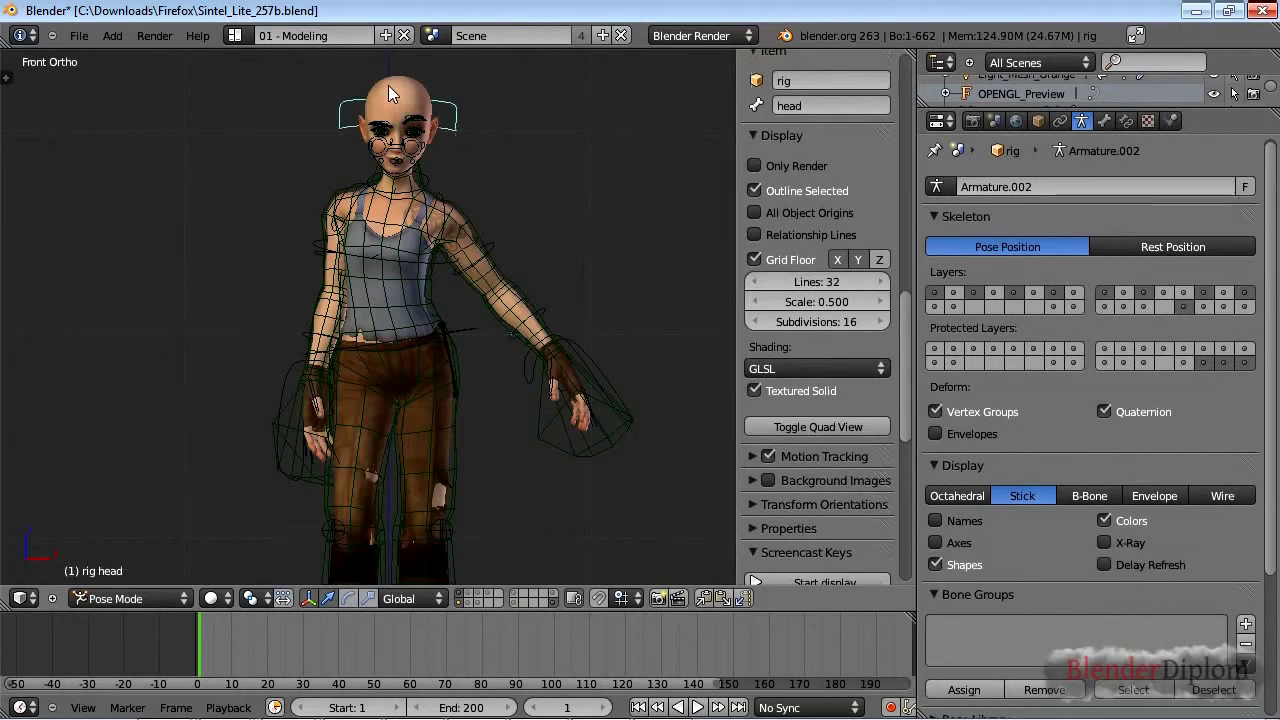
{"action": "right_click", "coordinate": [388, 85]}
{"action": "left_click", "coordinate": [1081, 121]}
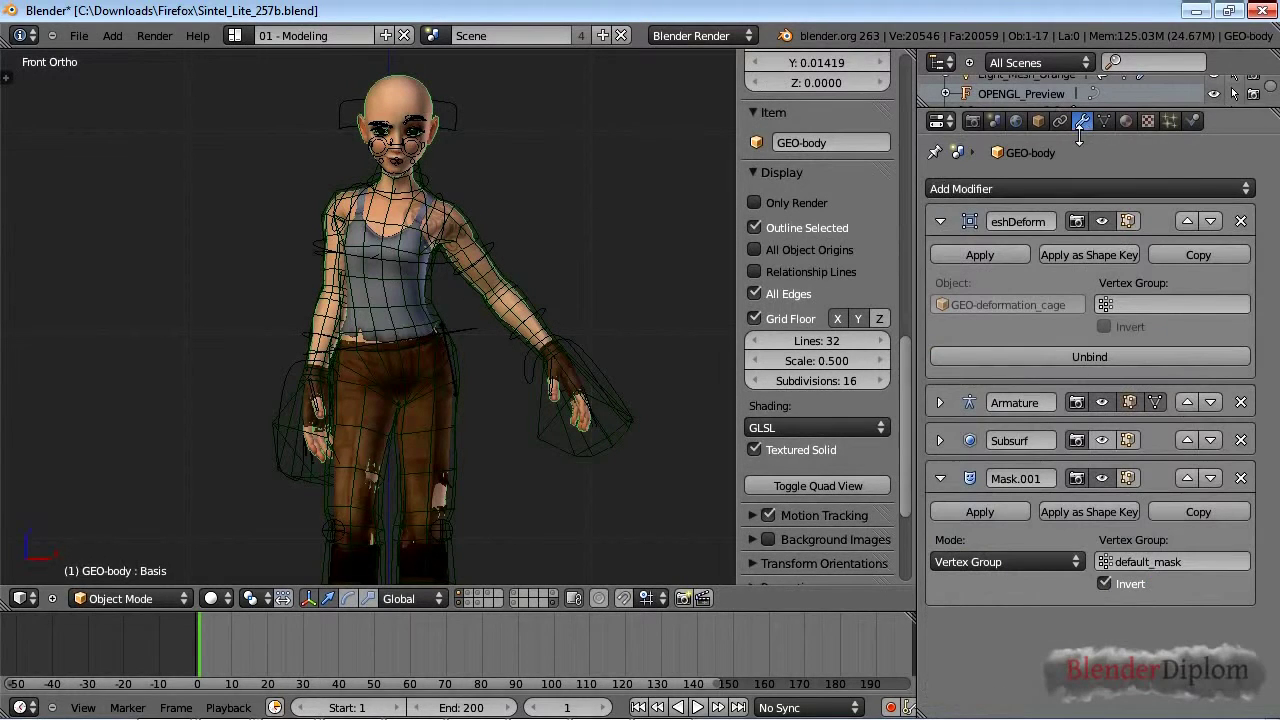
{"action": "left_click", "coordinate": [1102, 221]}
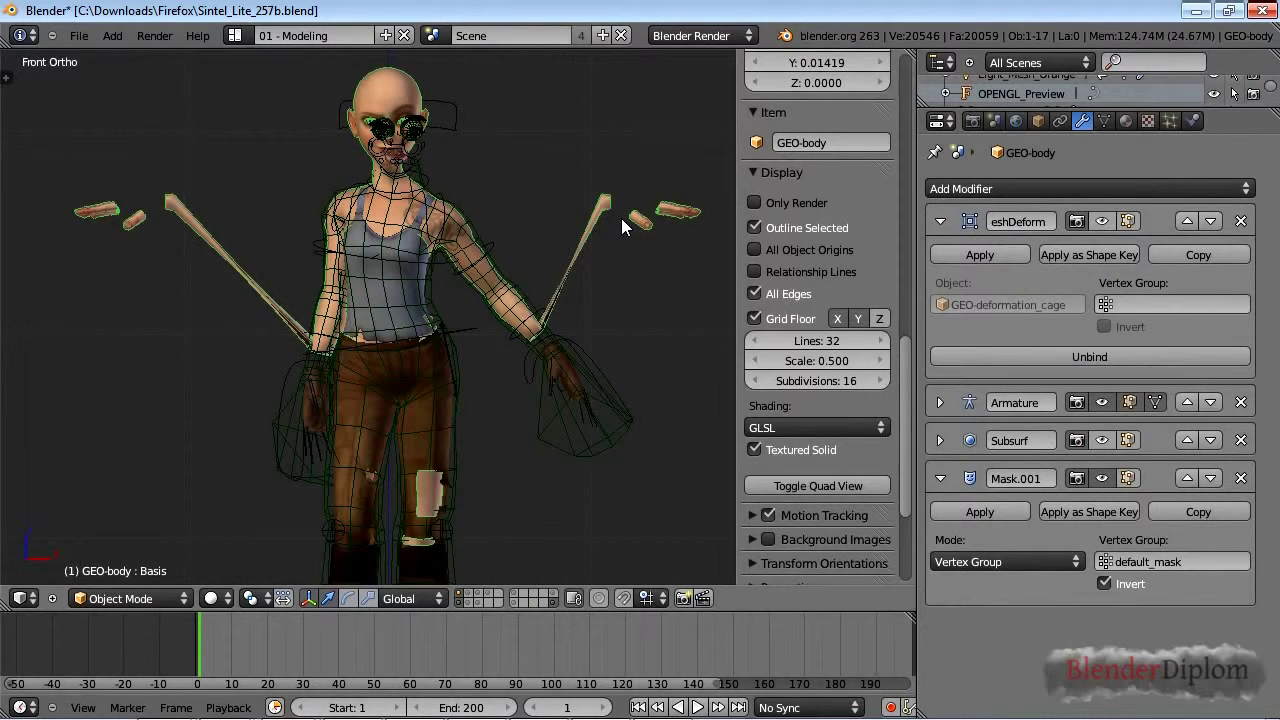
Step: Select GEO-shirt and then GEO-body to inspect their MeshDeform modifiers using GEO-deformation_cage
{"action": "right_click", "coordinate": [373, 241]}
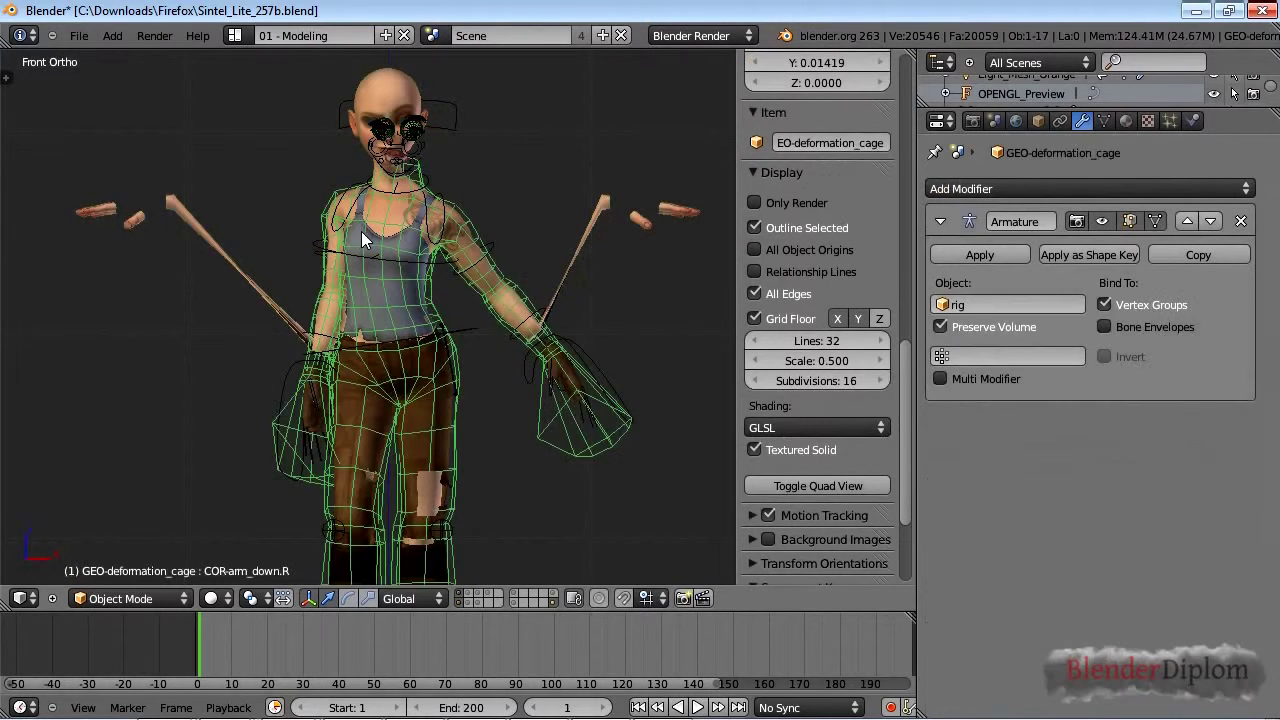
{"action": "right_click", "coordinate": [361, 231]}
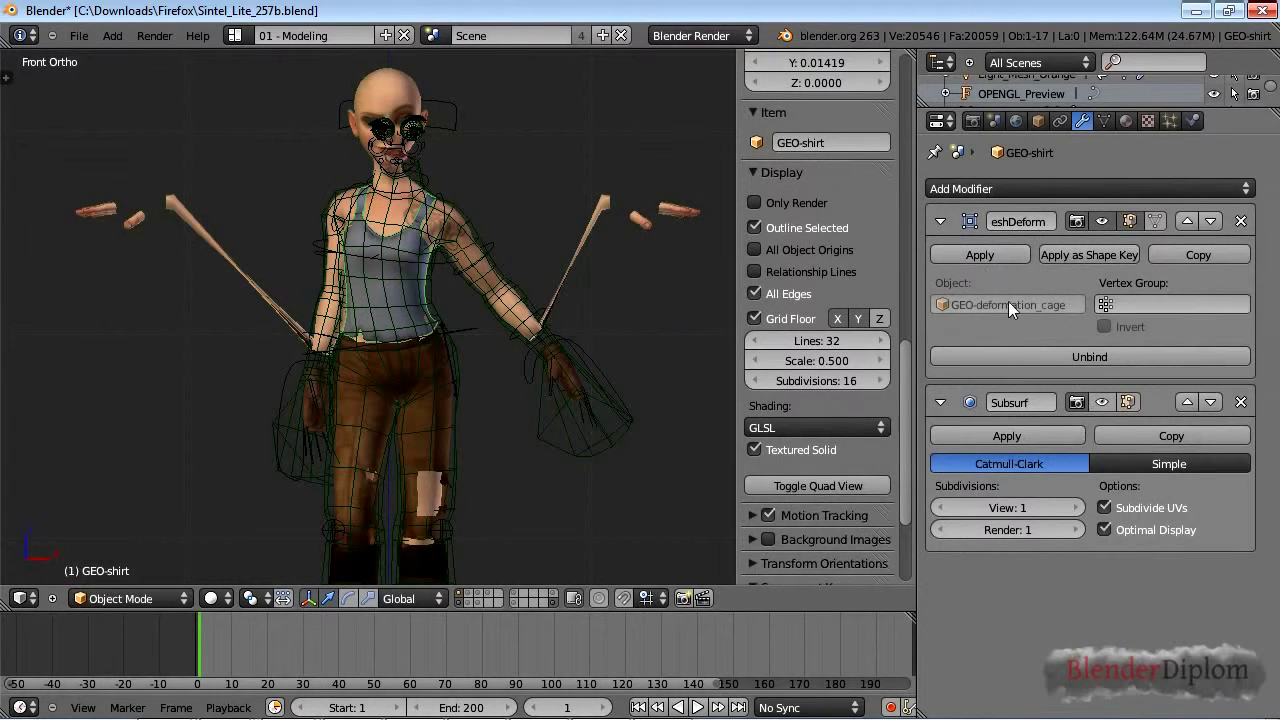
{"action": "right_click", "coordinate": [555, 349]}
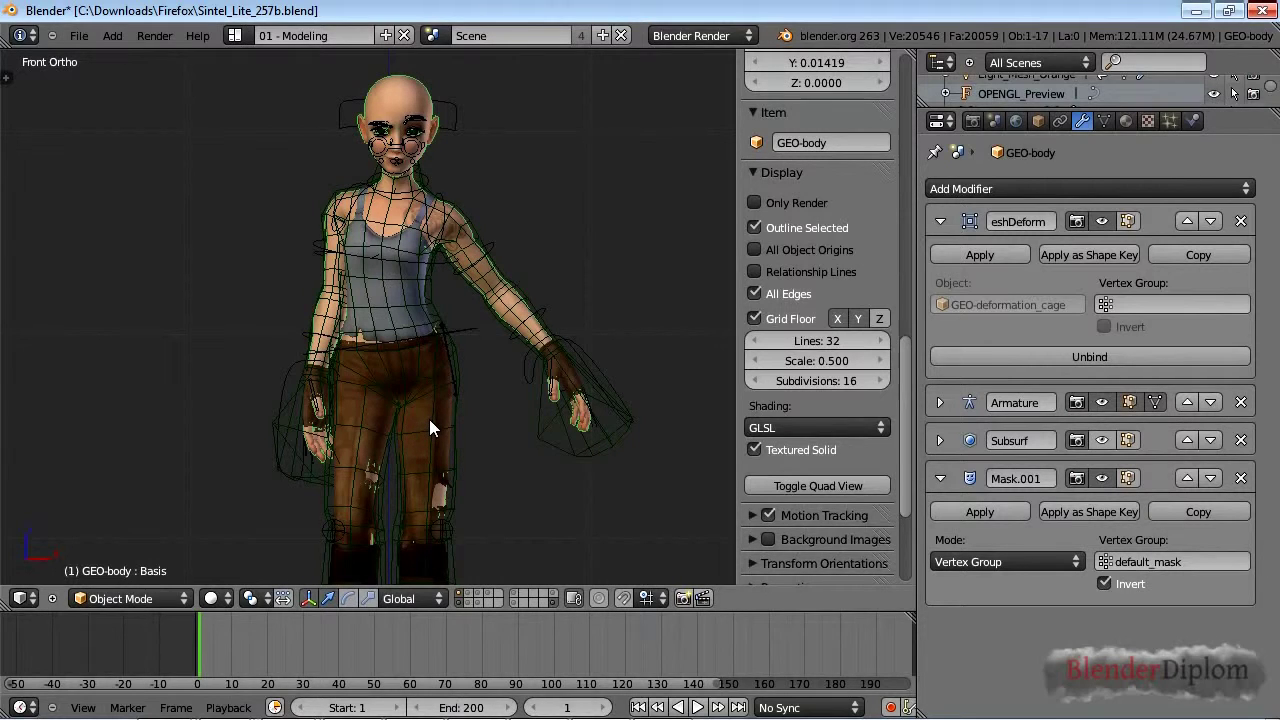
{"action": "middle_click_drag", "start_coordinate": [446, 459], "coordinate": [457, 357], "text": "shift"}
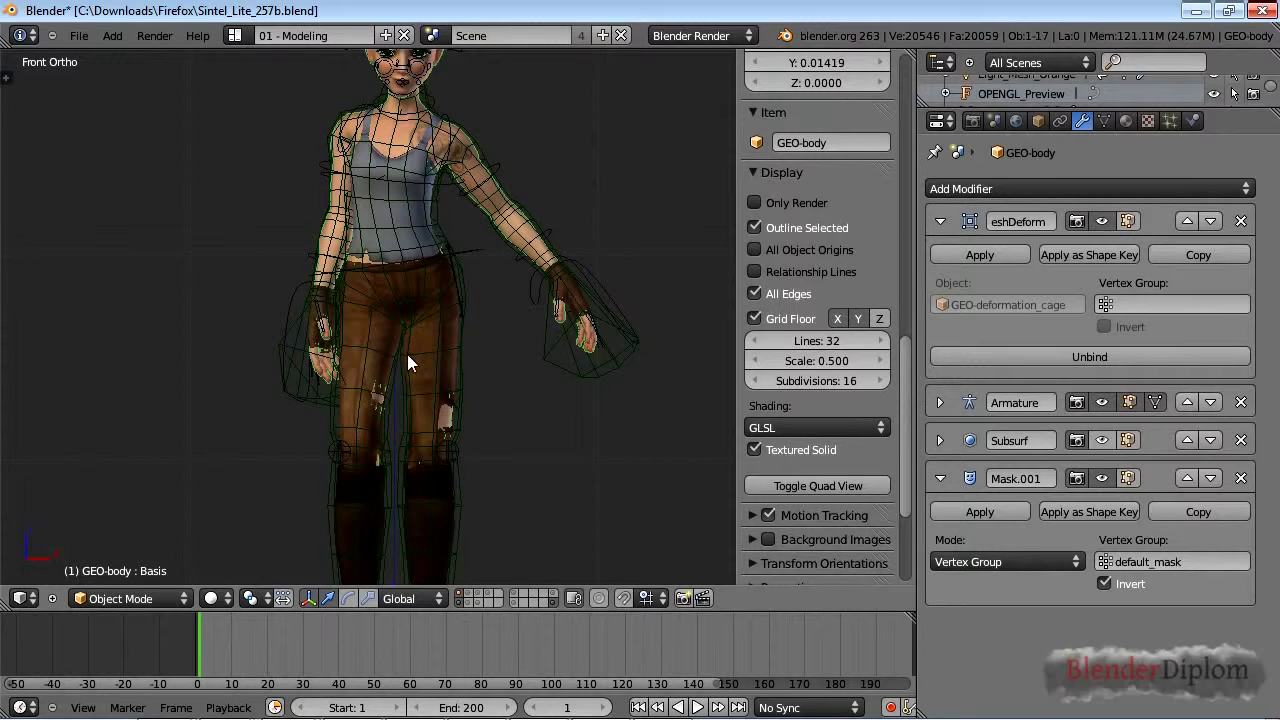
{"action": "scroll", "coordinate": [414, 300], "scroll_direction": "up", "scroll_amount": 3, "text": "shift"}
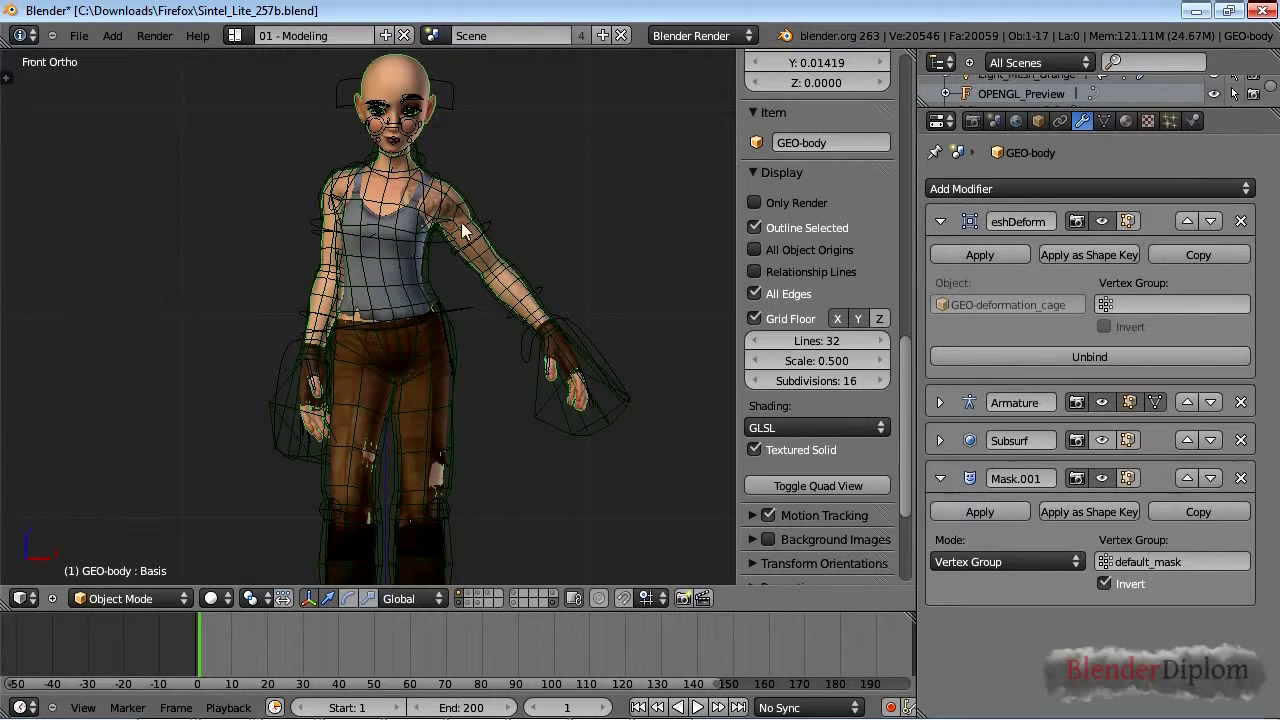
{"action": "scroll", "coordinate": [547, 266], "scroll_direction": "down", "scroll_amount": 2}
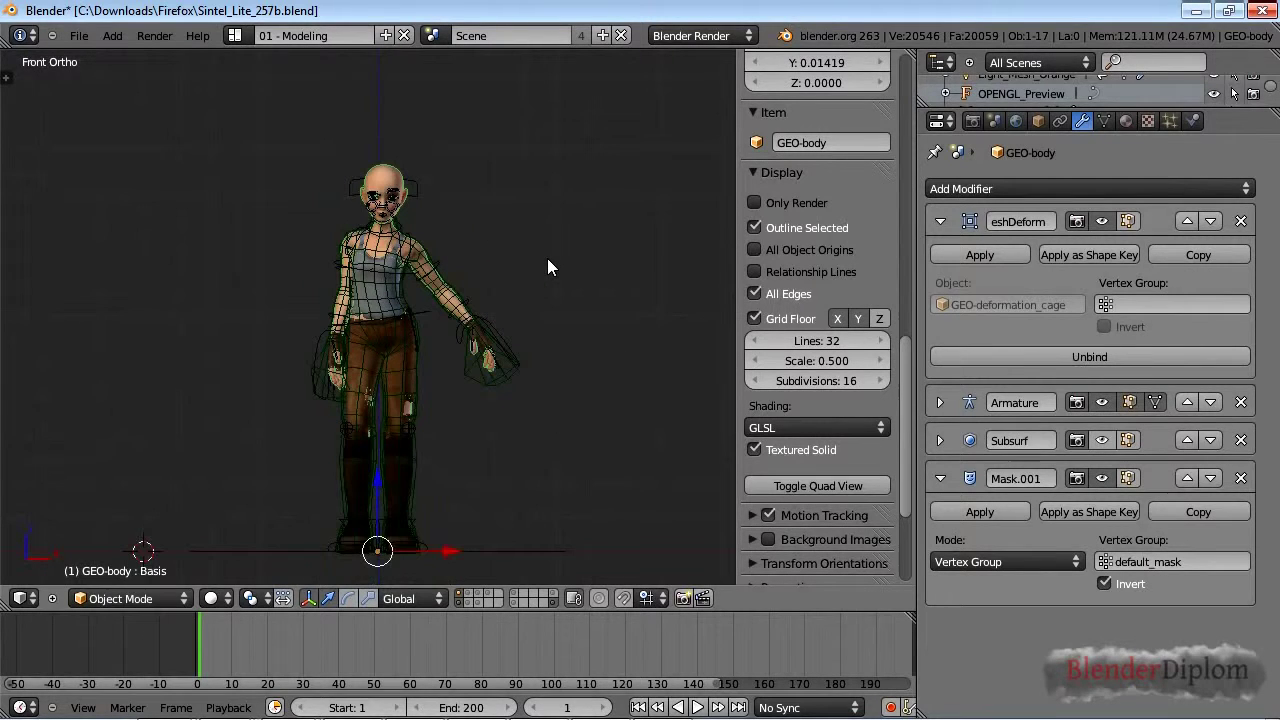
{"action": "scroll", "coordinate": [547, 266], "scroll_direction": "up", "scroll_amount": 3}
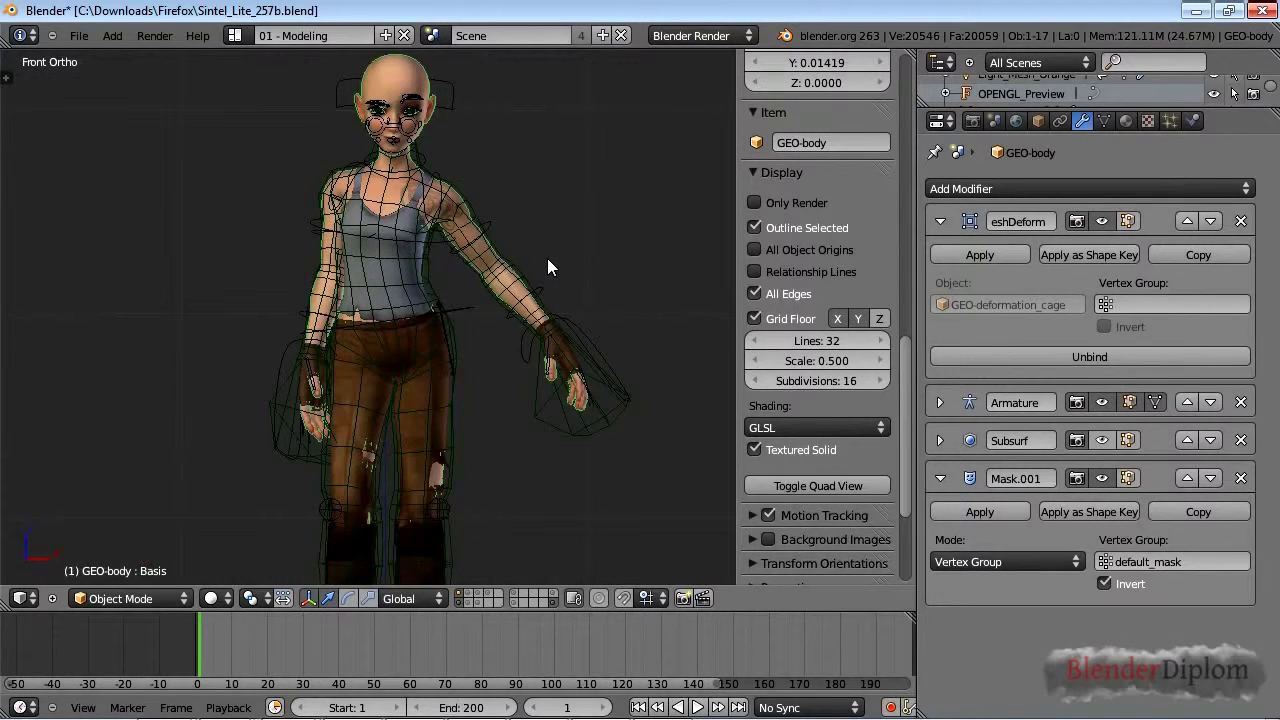